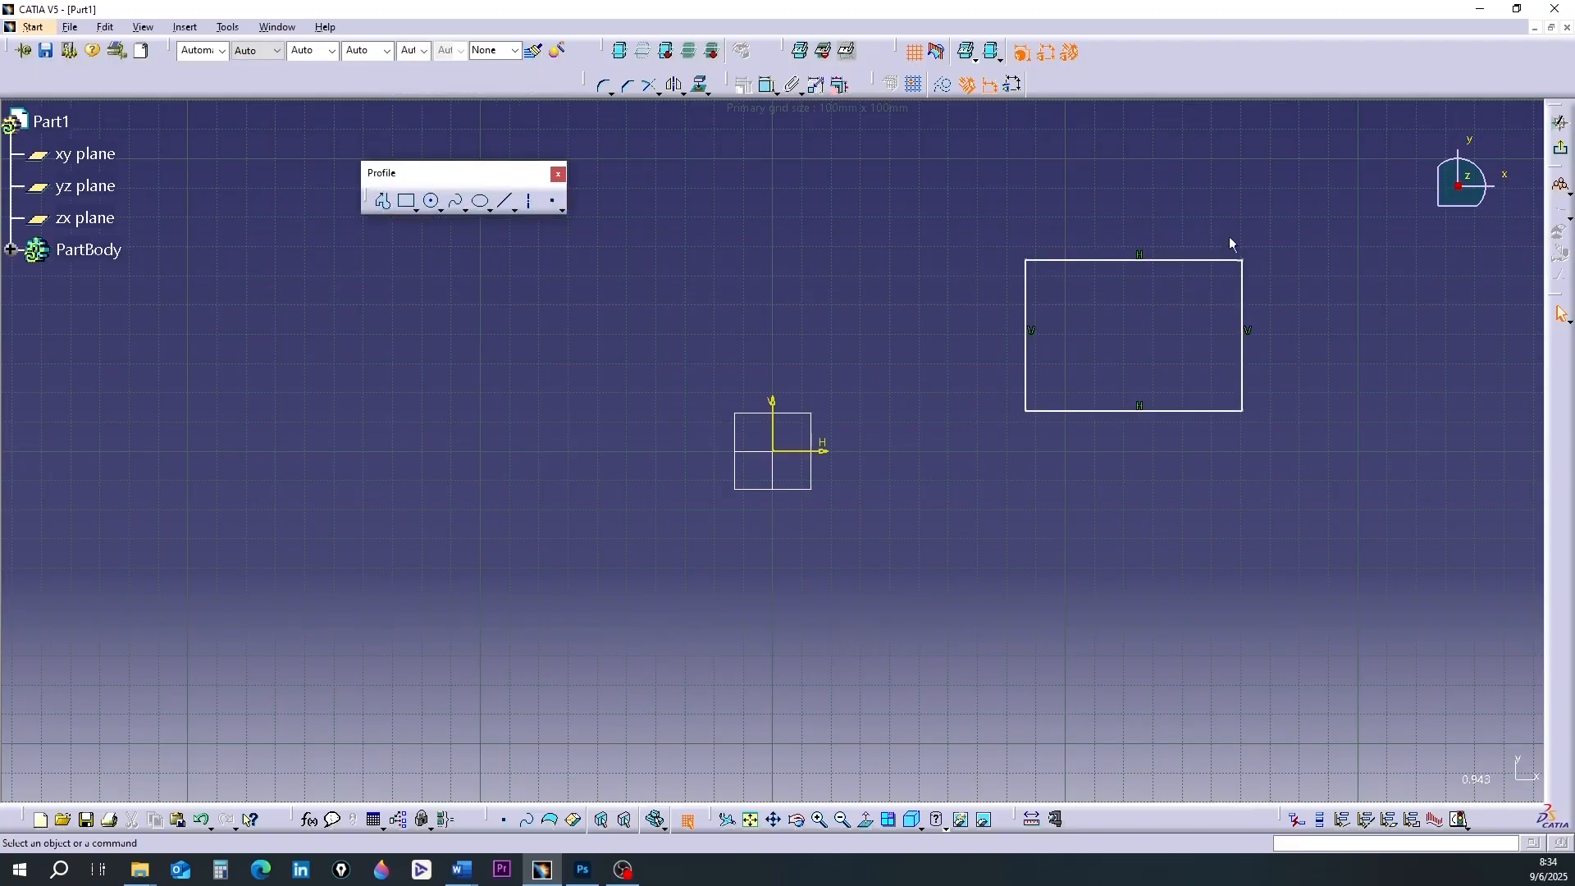
# Start the Line command and float the Sketch tools over the drawing area.
pyautogui.click(507, 207)
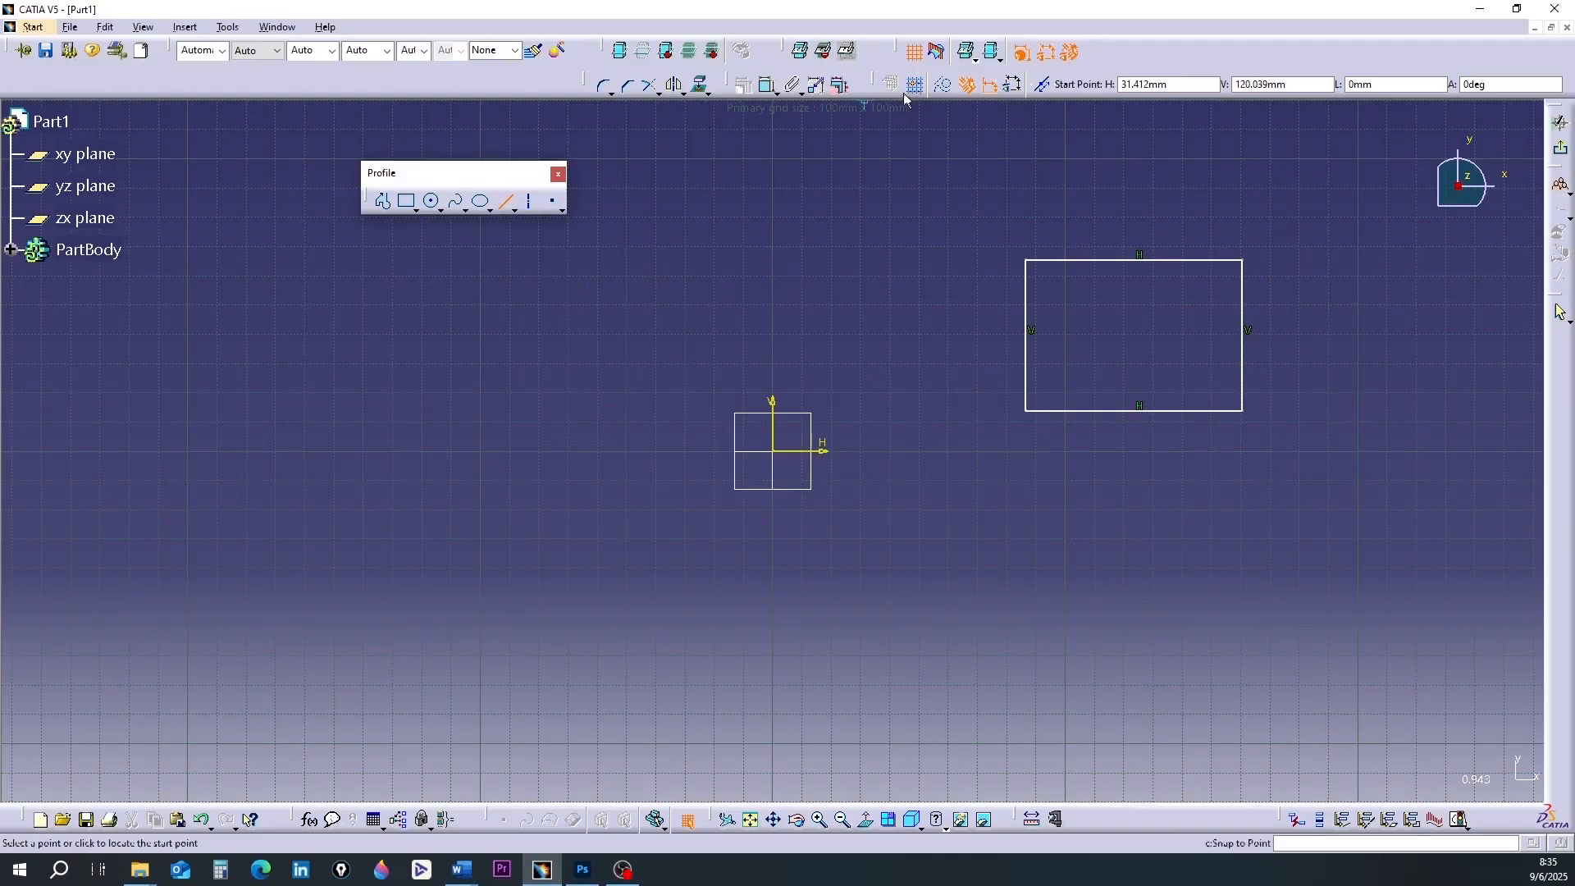
pyautogui.moveTo(312, 263); pyautogui.dragTo(254, 266)
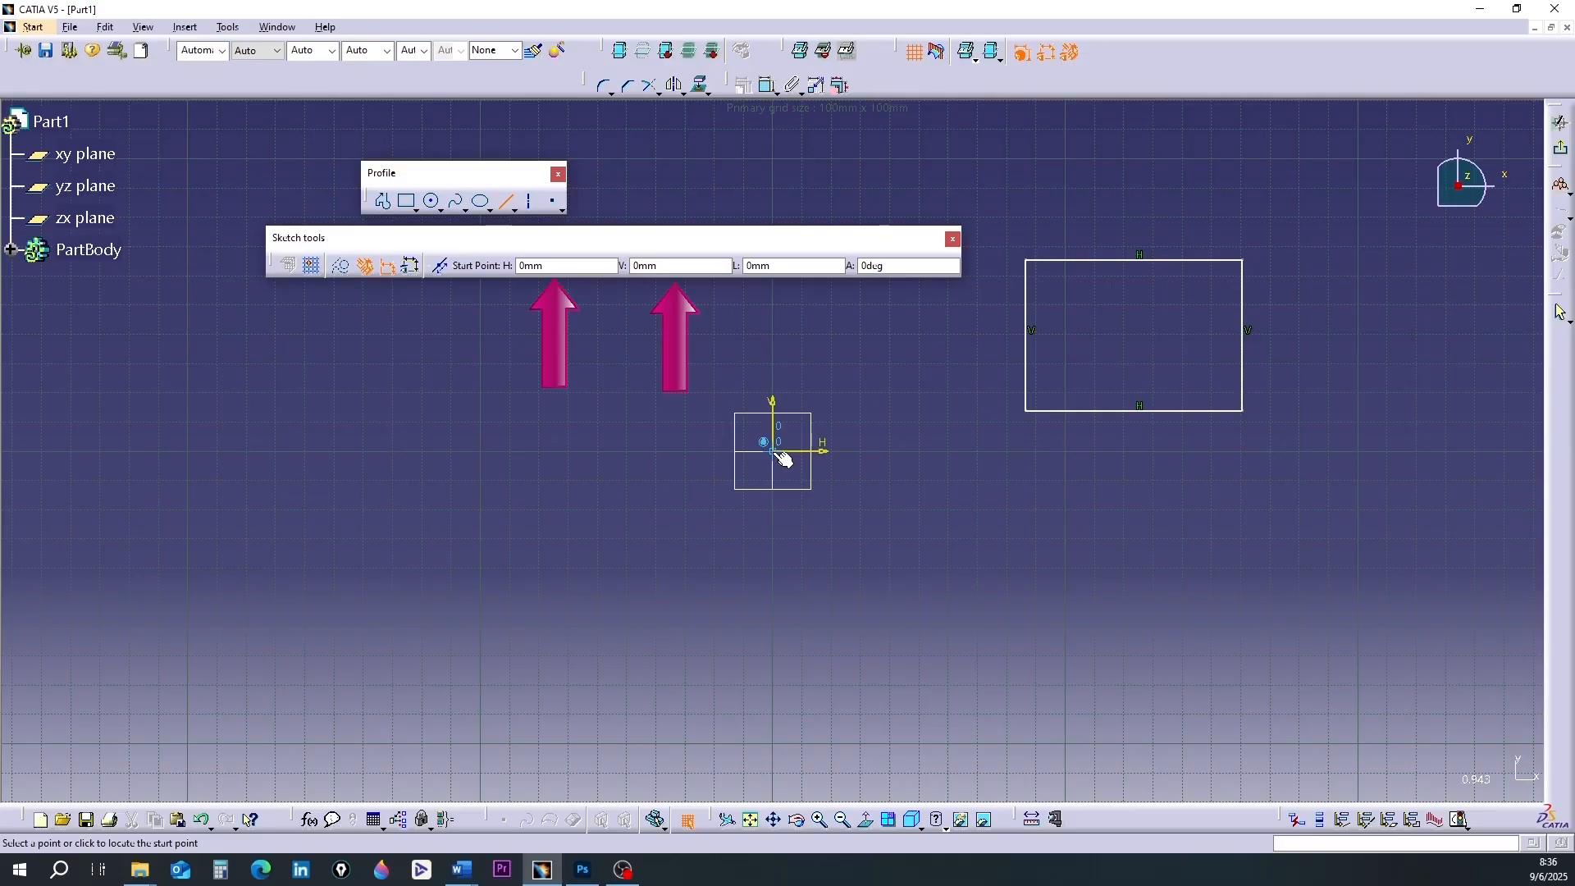
# Switch Snap to Point on and off again, and start the line at the rectangle's lower-left corner.
pyautogui.click(313, 270)
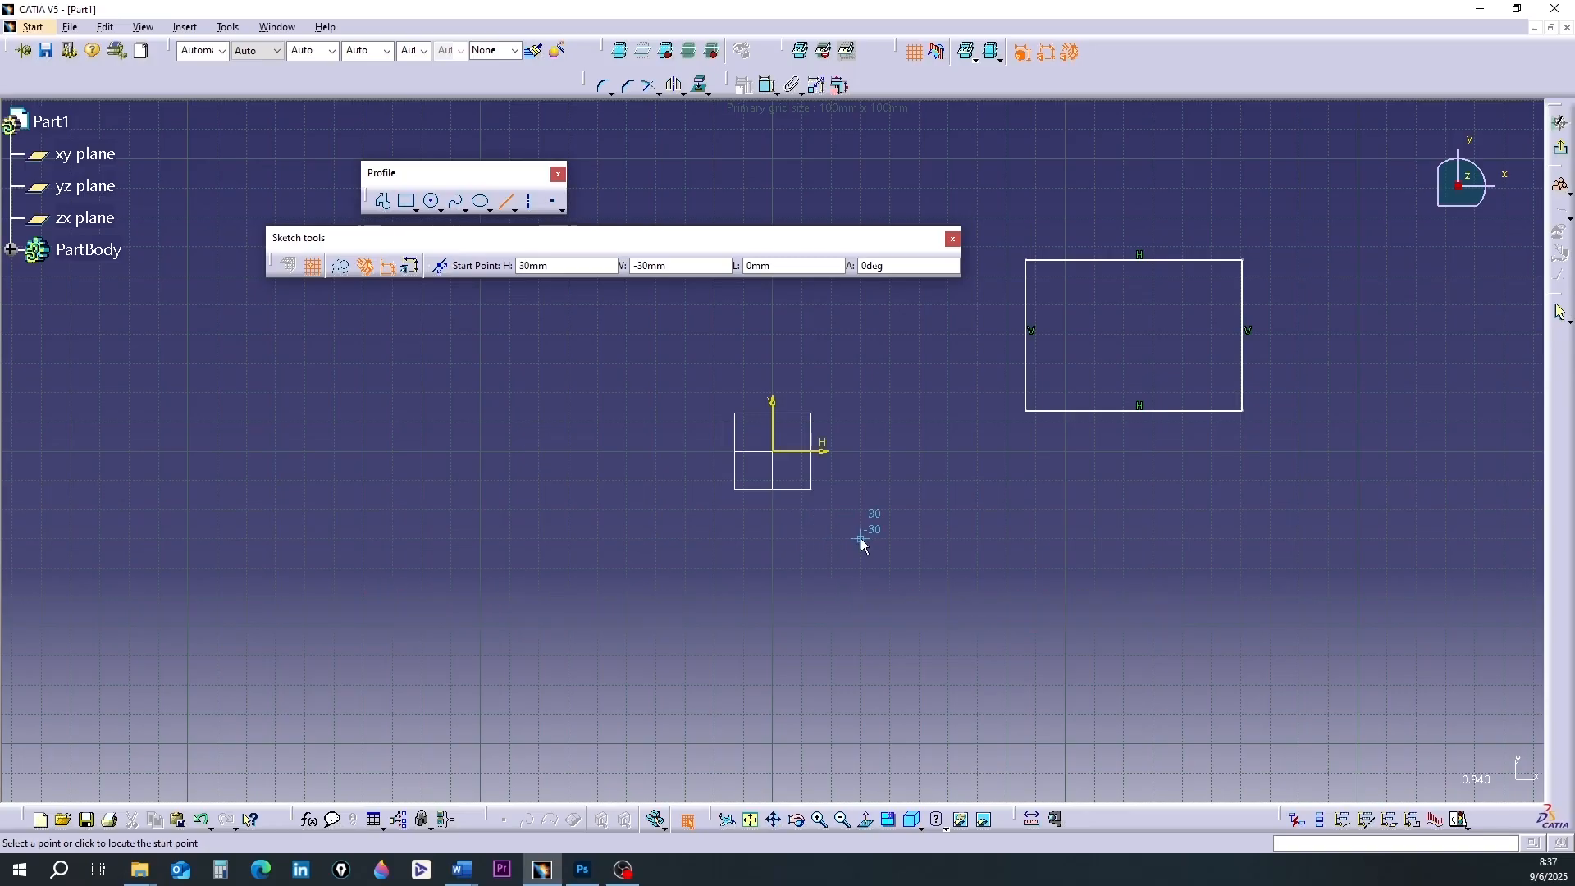
pyautogui.click(312, 266)
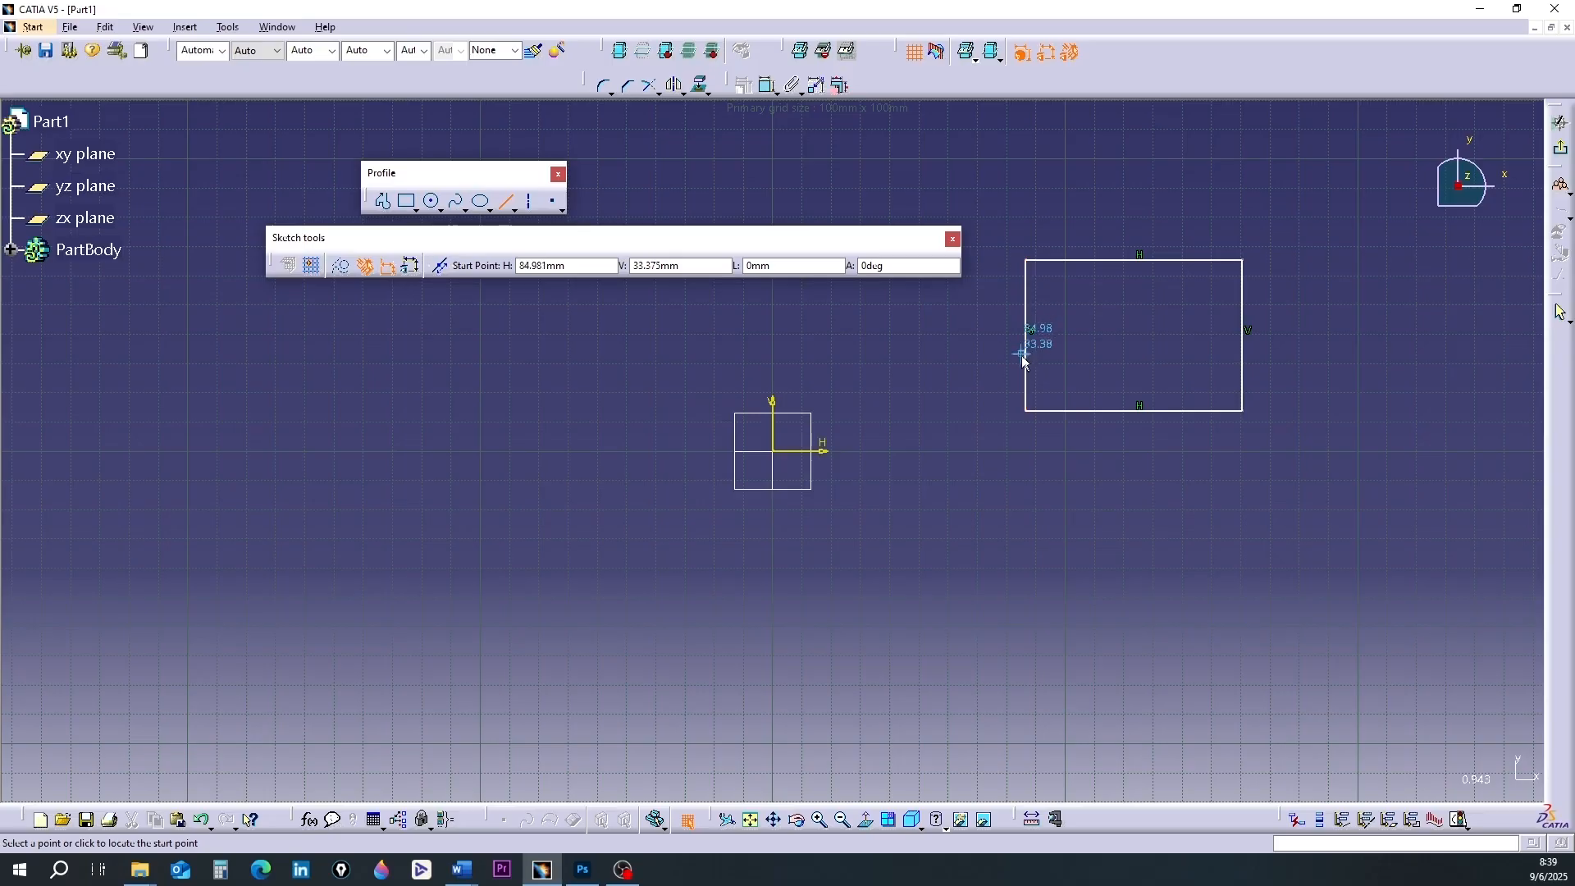
pyautogui.click(1026, 411)
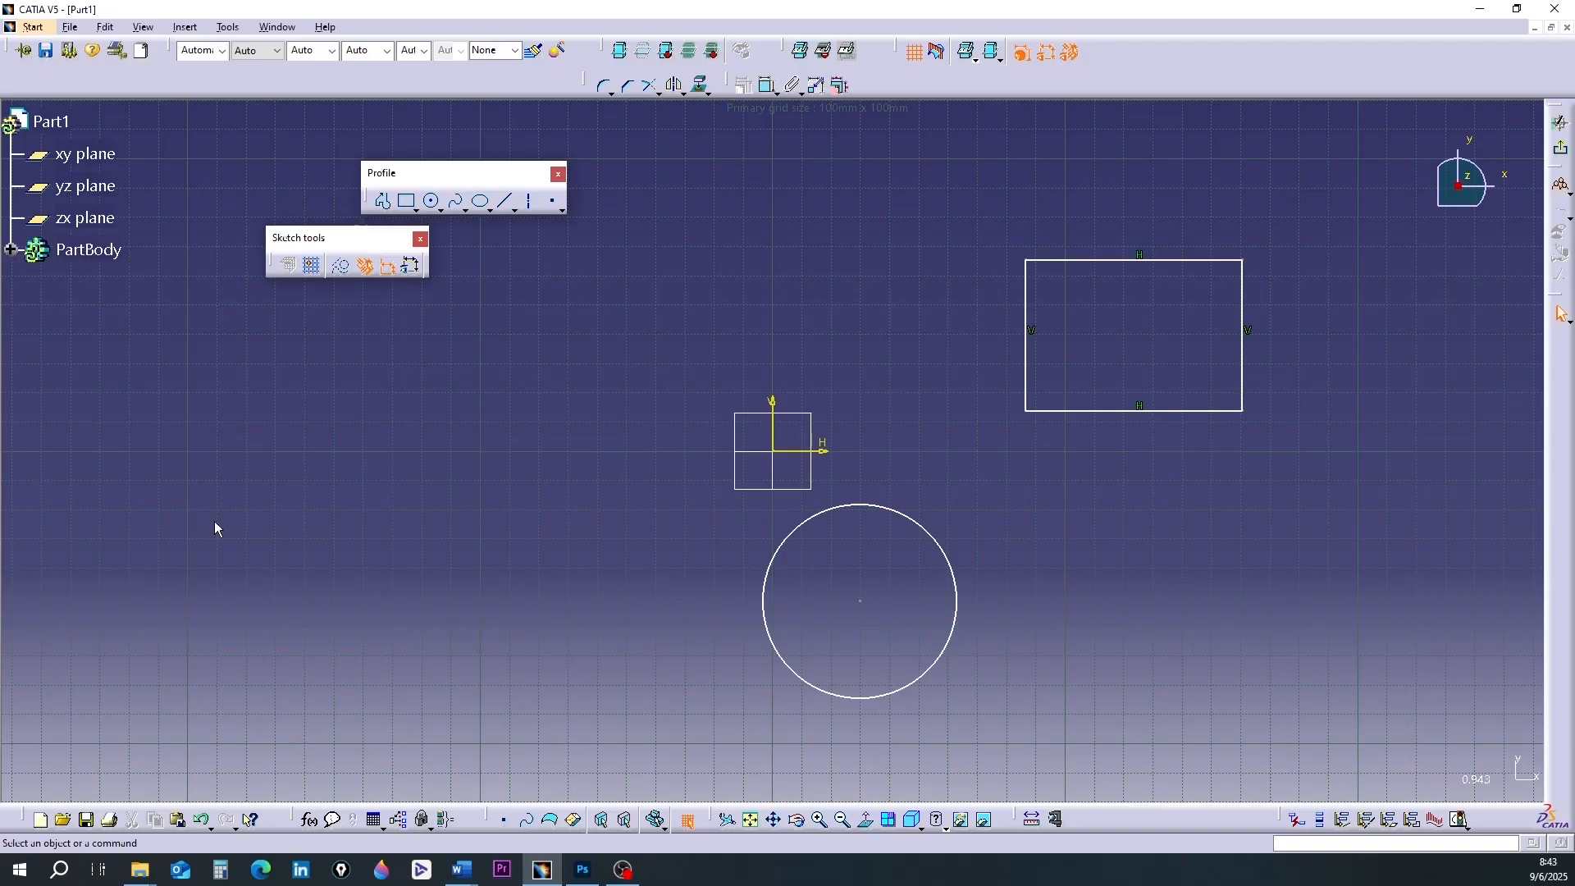
# Try to draw a horizontal line outward from the circle's rightmost point.
pyautogui.click(505, 201)
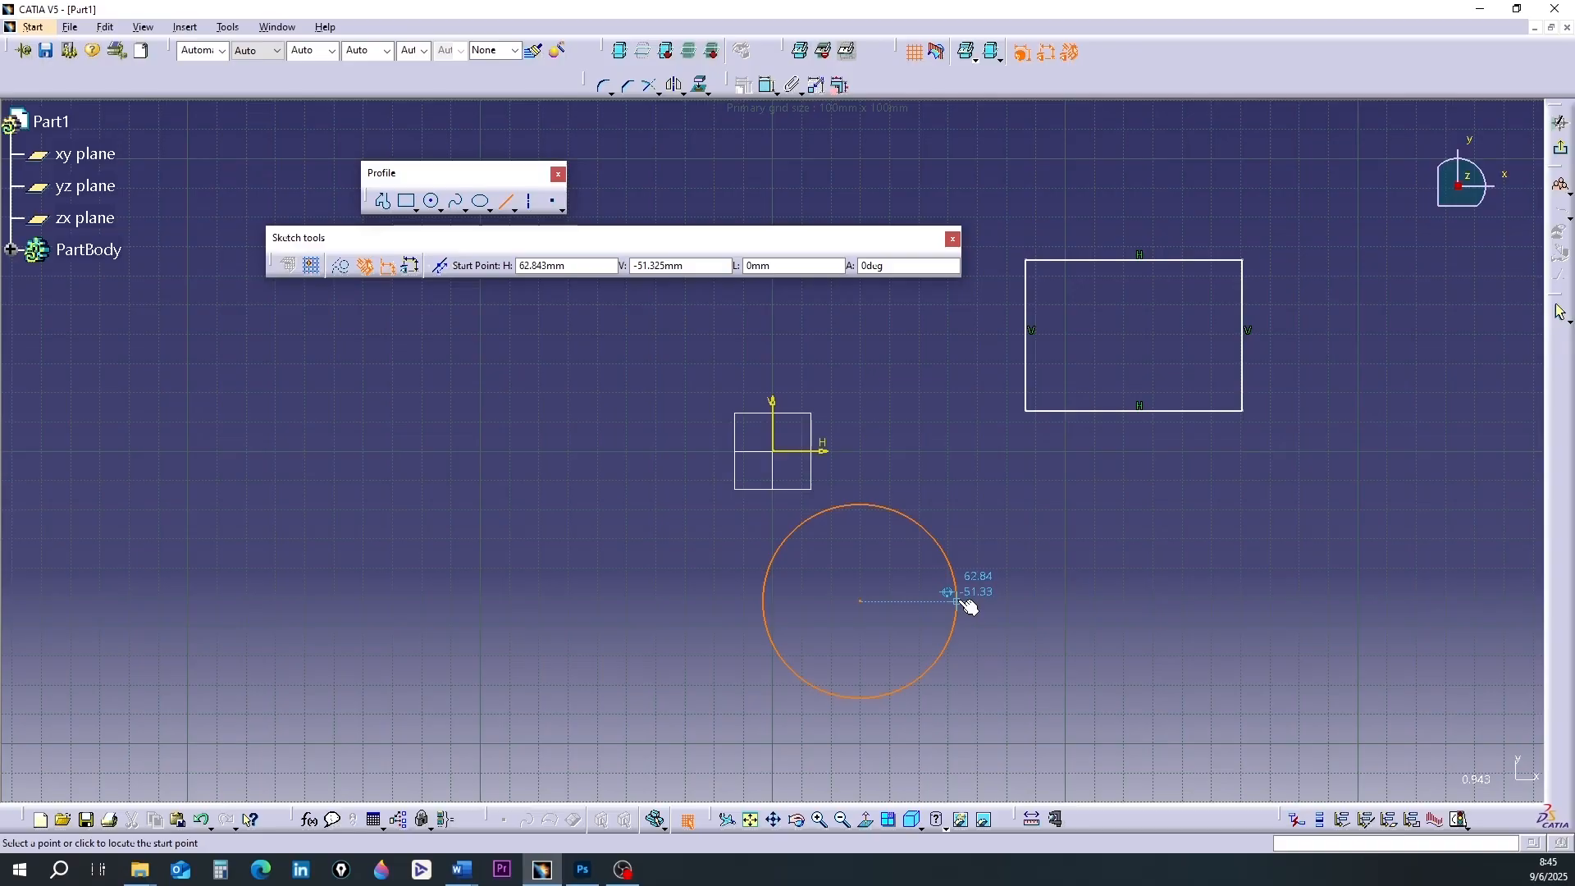
pyautogui.click(956, 601)
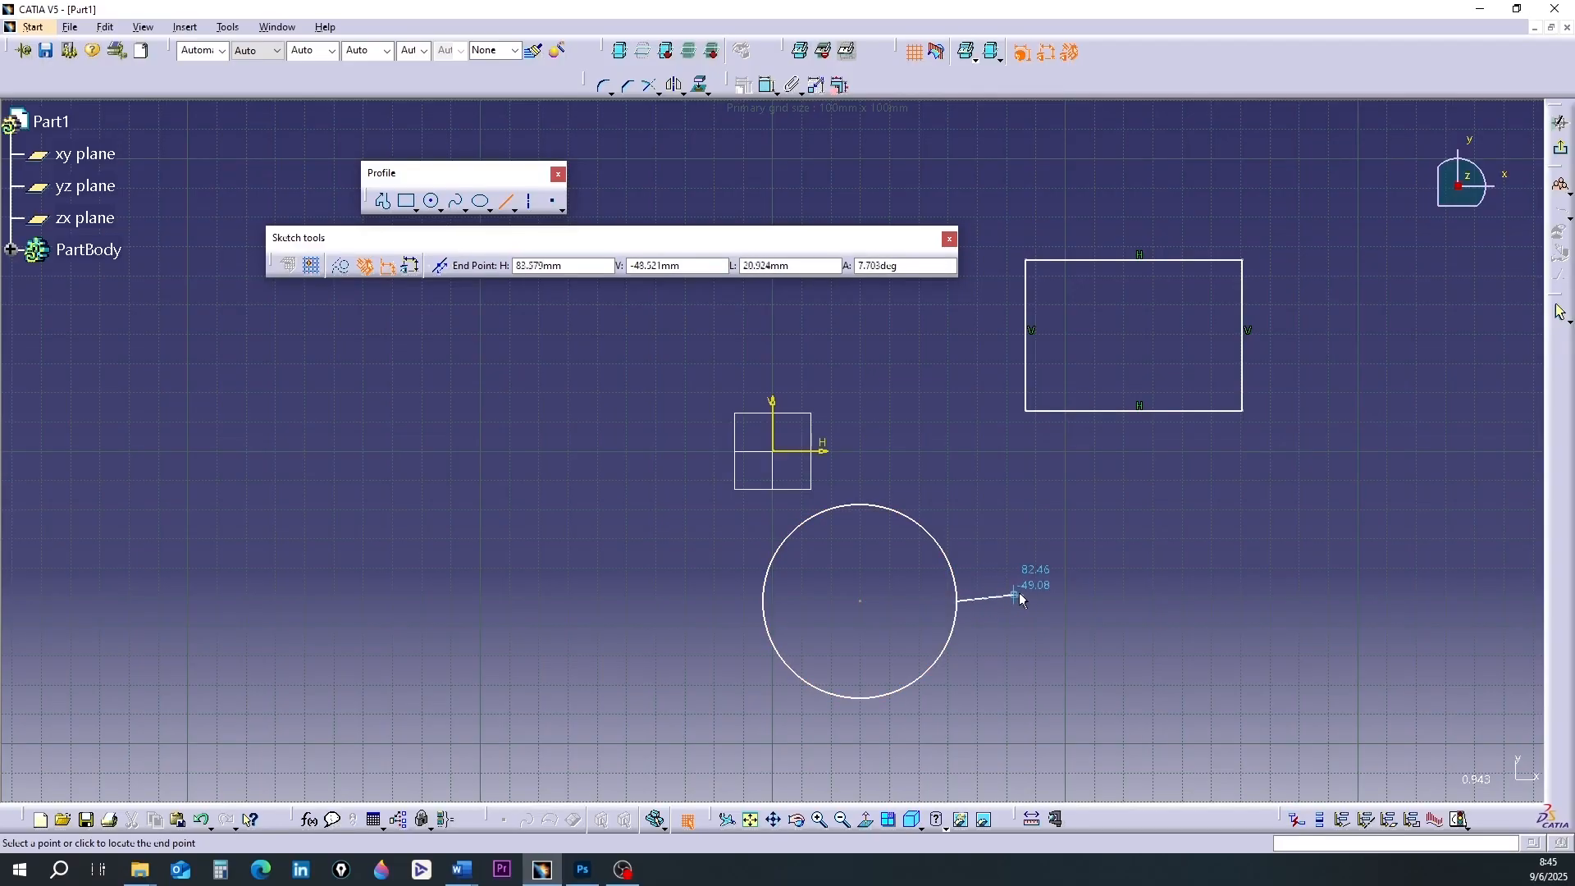
pyautogui.click(1101, 602)
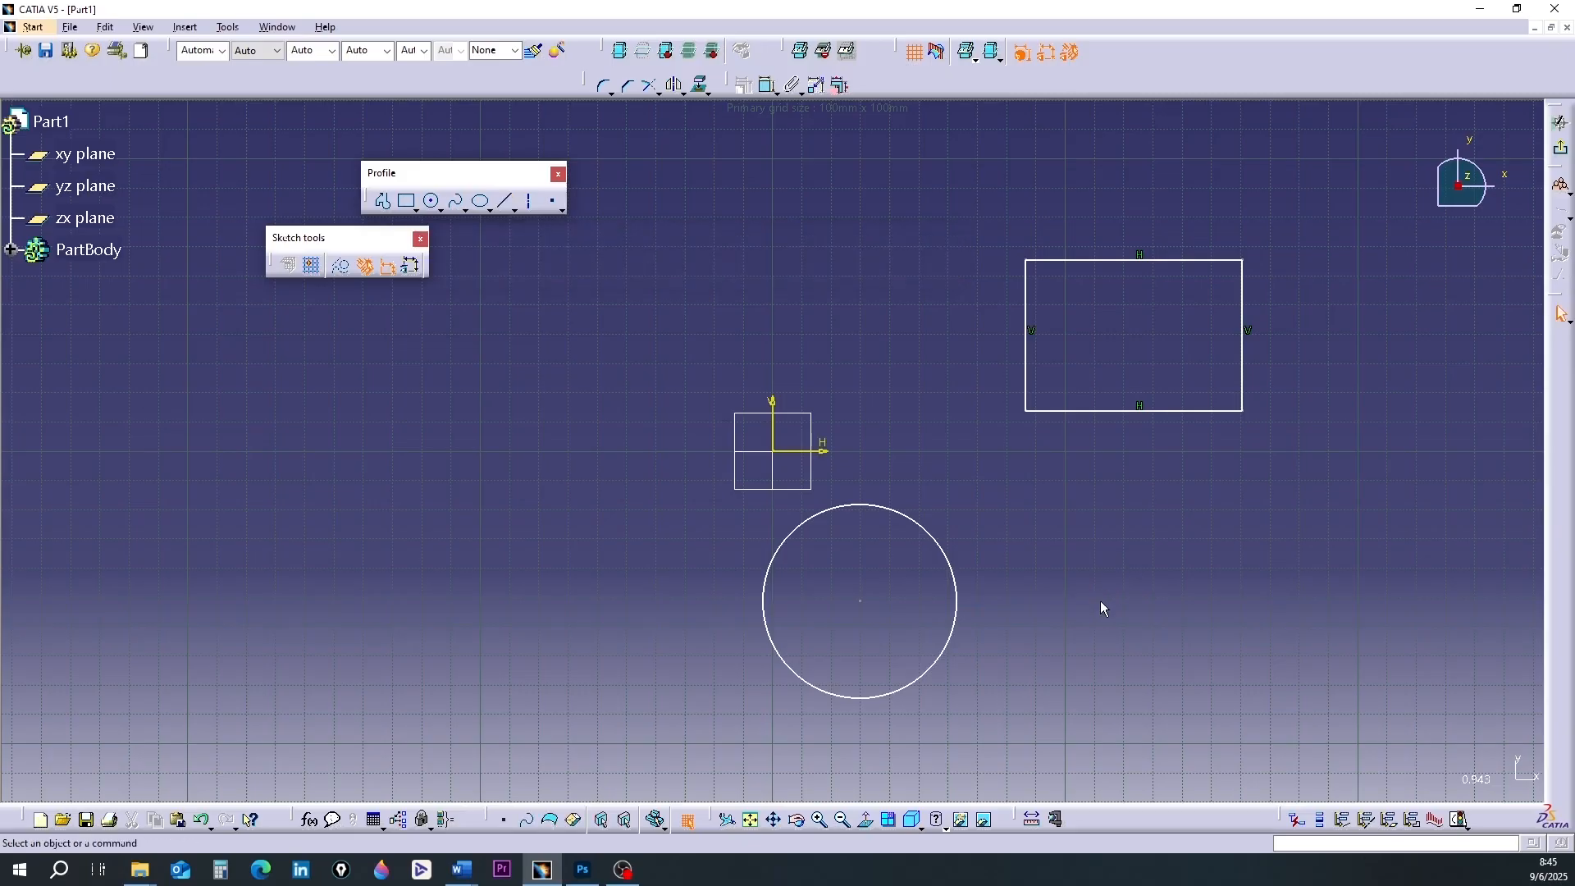
# Sketch a line from the centre of the rectangle to the lower-right part of the circle.
pyautogui.click(506, 205)
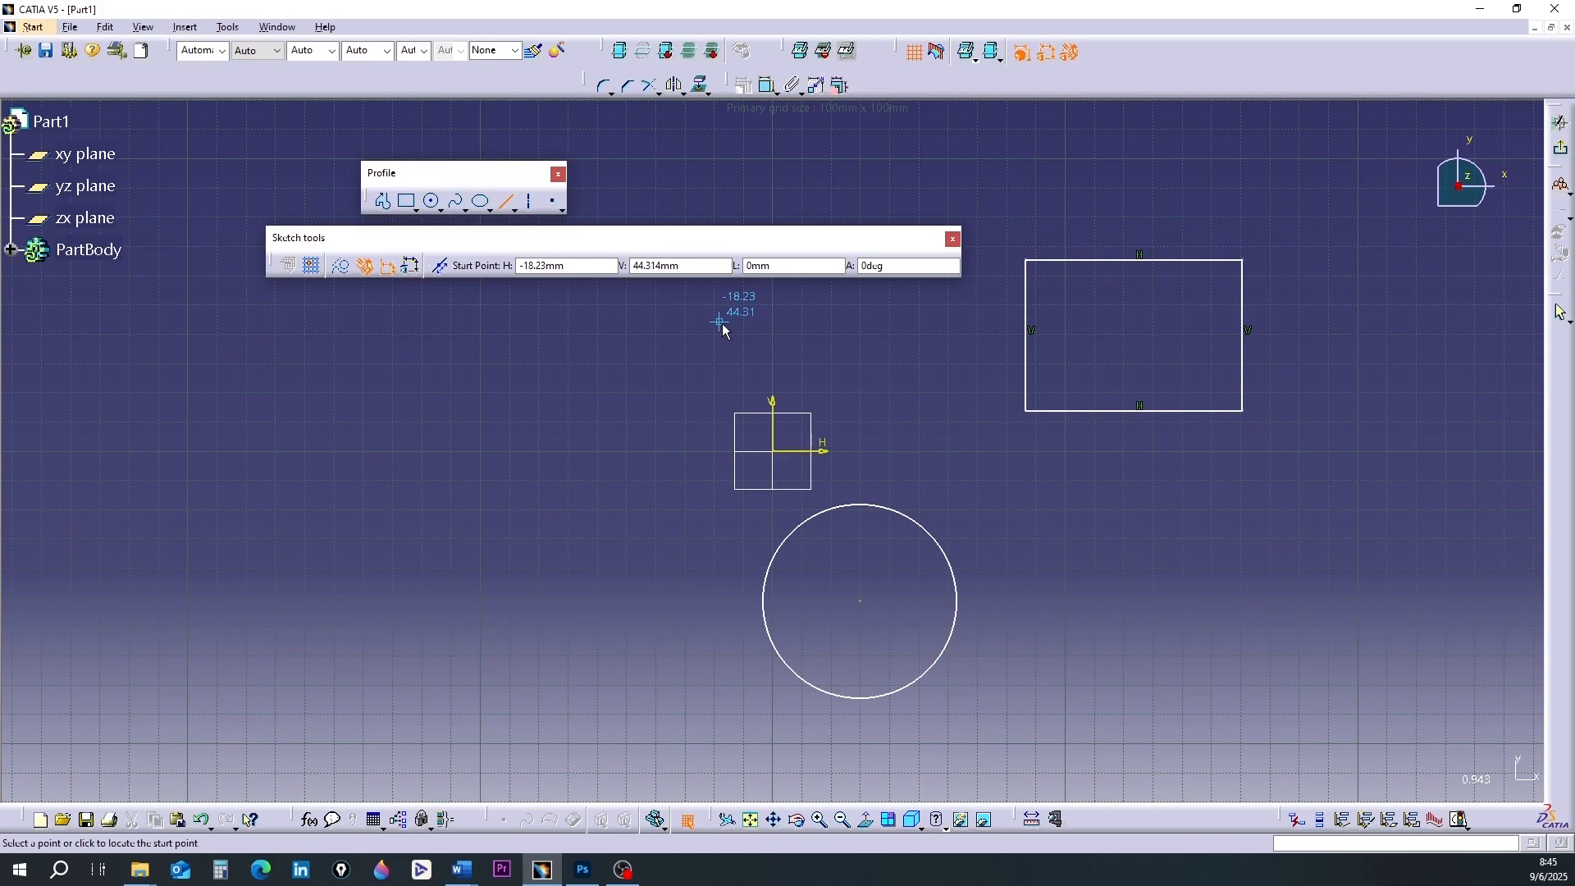
pyautogui.click(1133, 336)
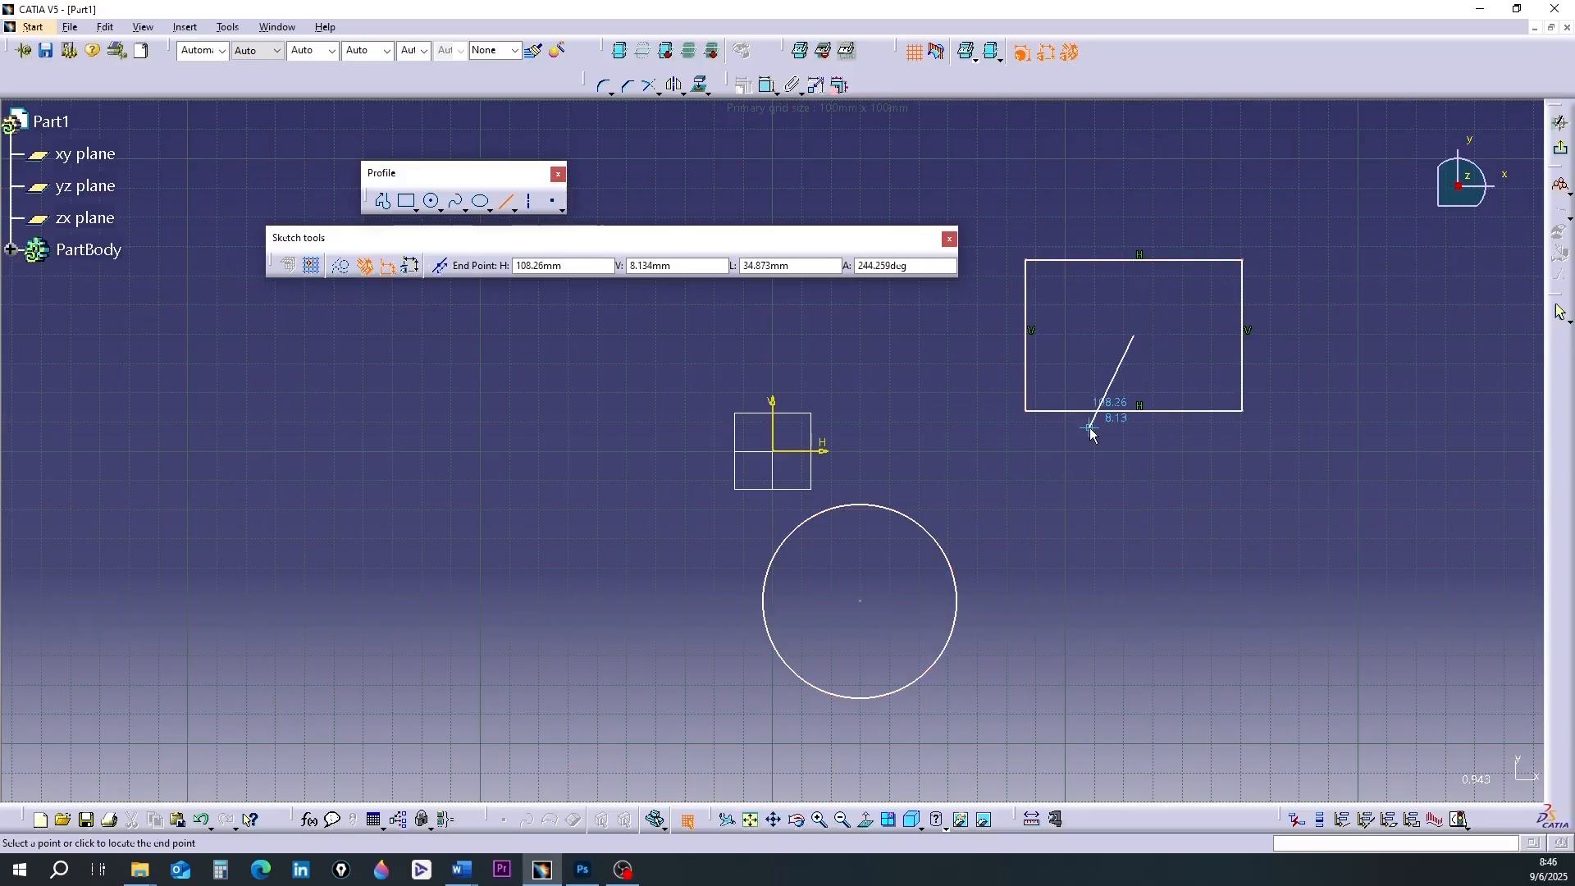
pyautogui.click(949, 648)
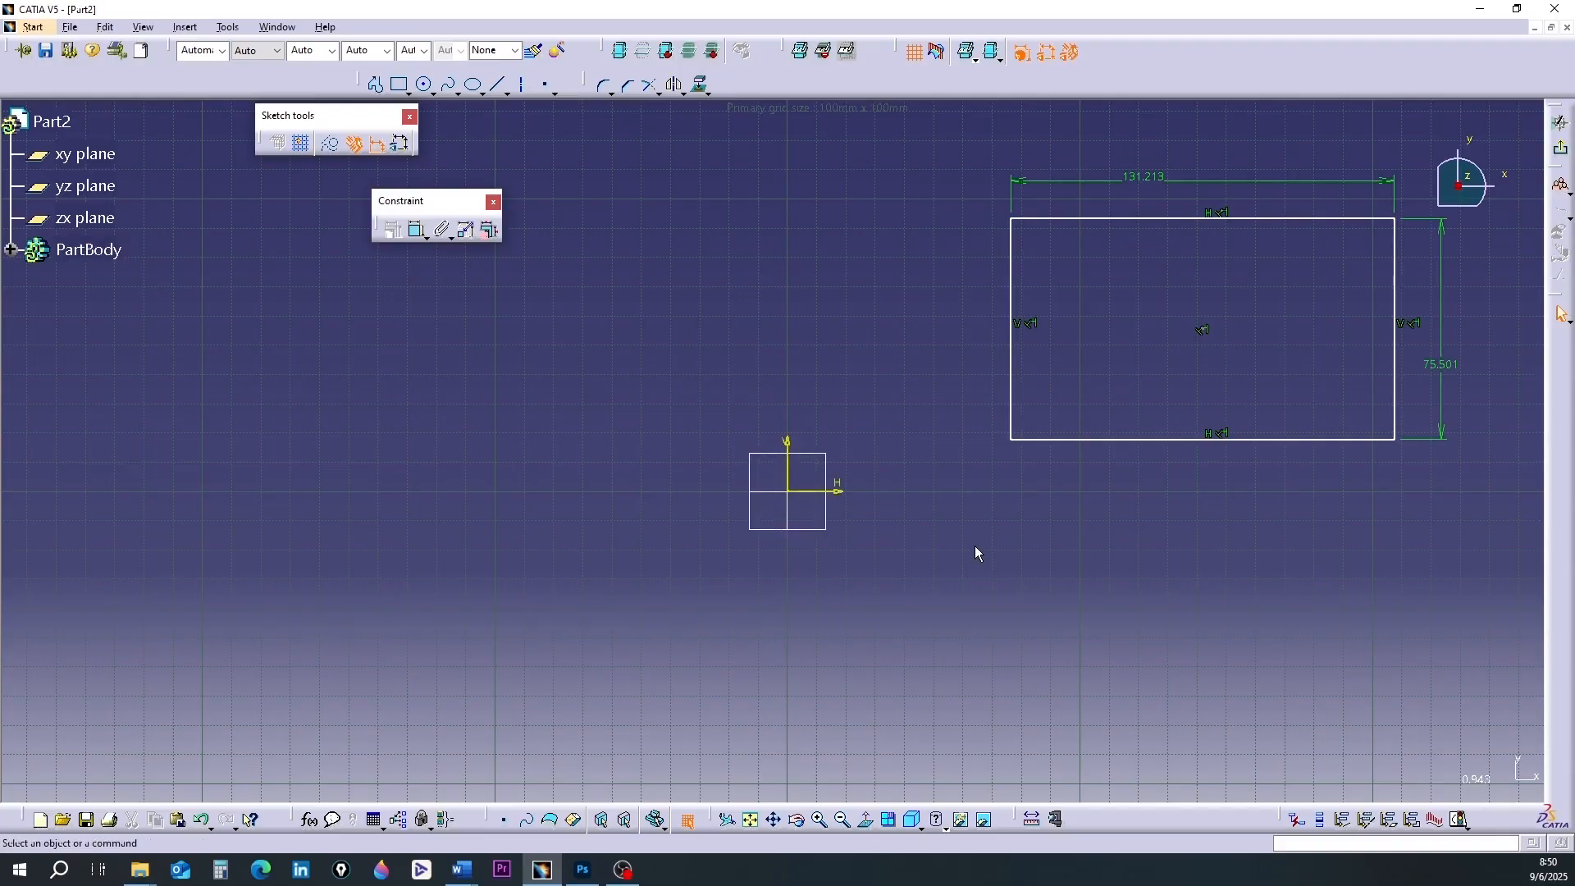
# Try to move the rectangle by its centre point onto the sketch origin, and move it back to the upper right.
pyautogui.moveTo(1203, 330)
pyautogui.mouseDown()
pyautogui.moveTo(964, 386)
pyautogui.moveTo(790, 491)
pyautogui.mouseUp()
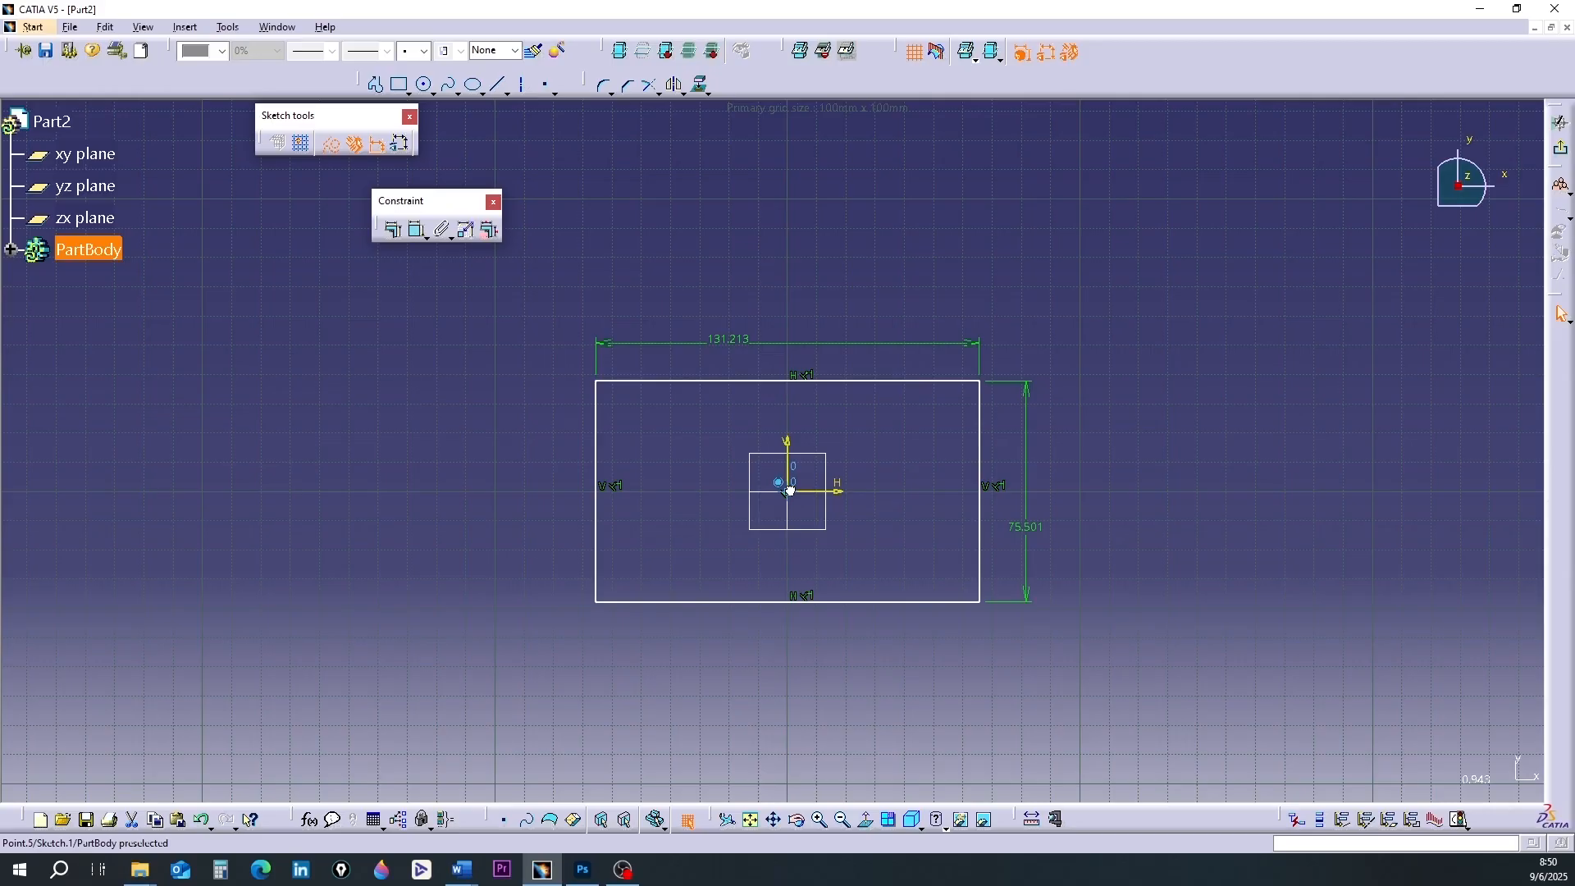
pyautogui.moveTo(790, 491); pyautogui.dragTo(1183, 333)
pyautogui.click(1119, 497)
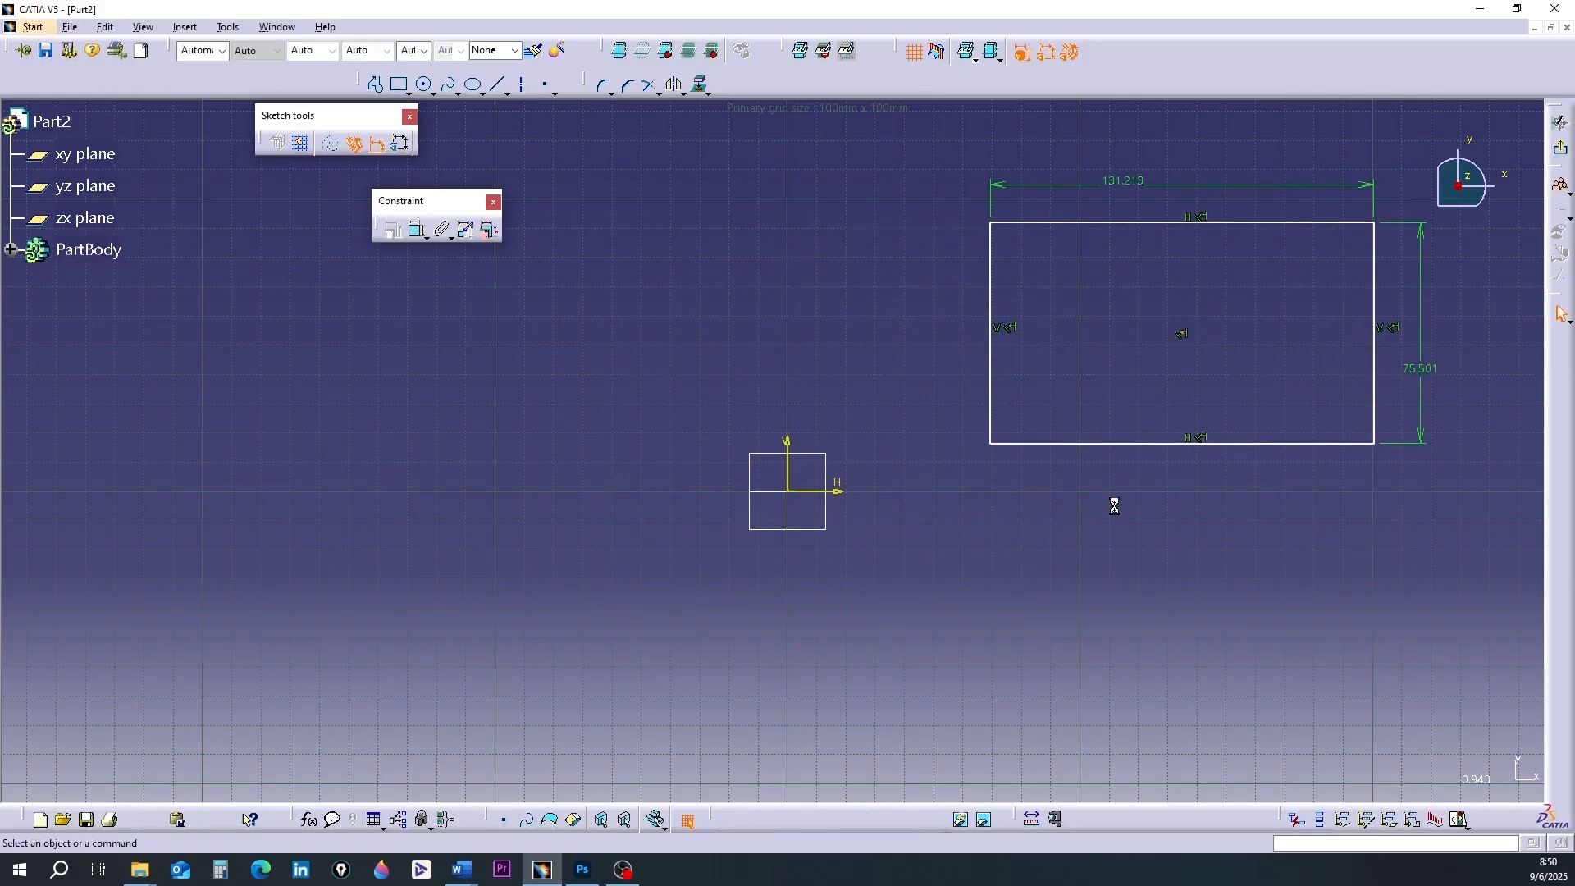
# Constrain the rectangle's left and right edges with an Equidistant point constraint about the sketch origin.
pyautogui.click(991, 407)
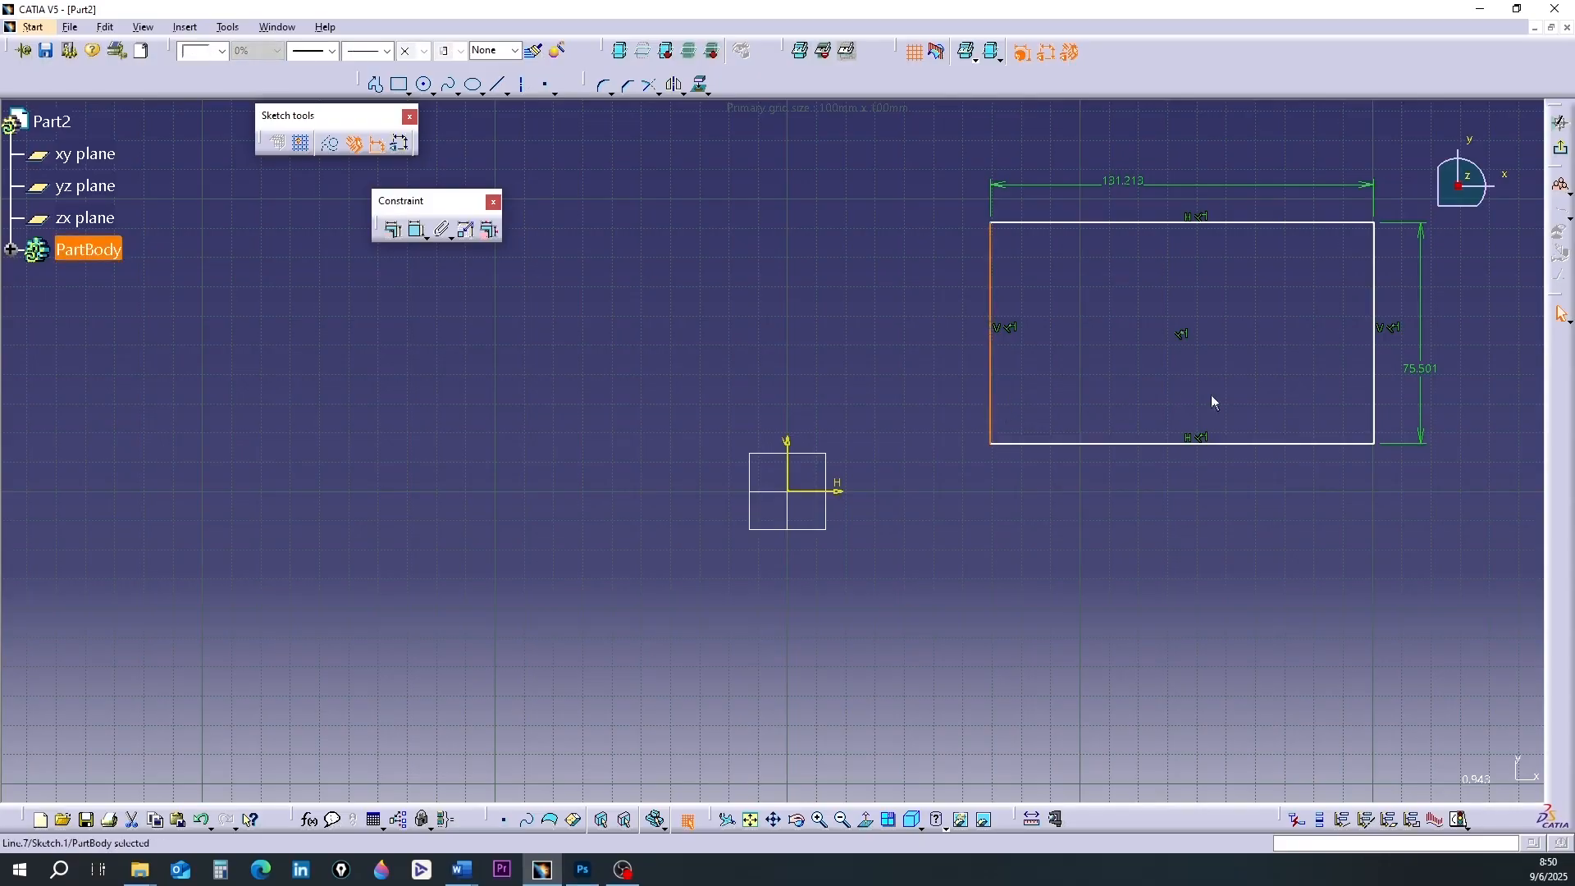
pyautogui.keyDown('ctrl'); pyautogui.click(1375, 406); pyautogui.keyUp('ctrl')
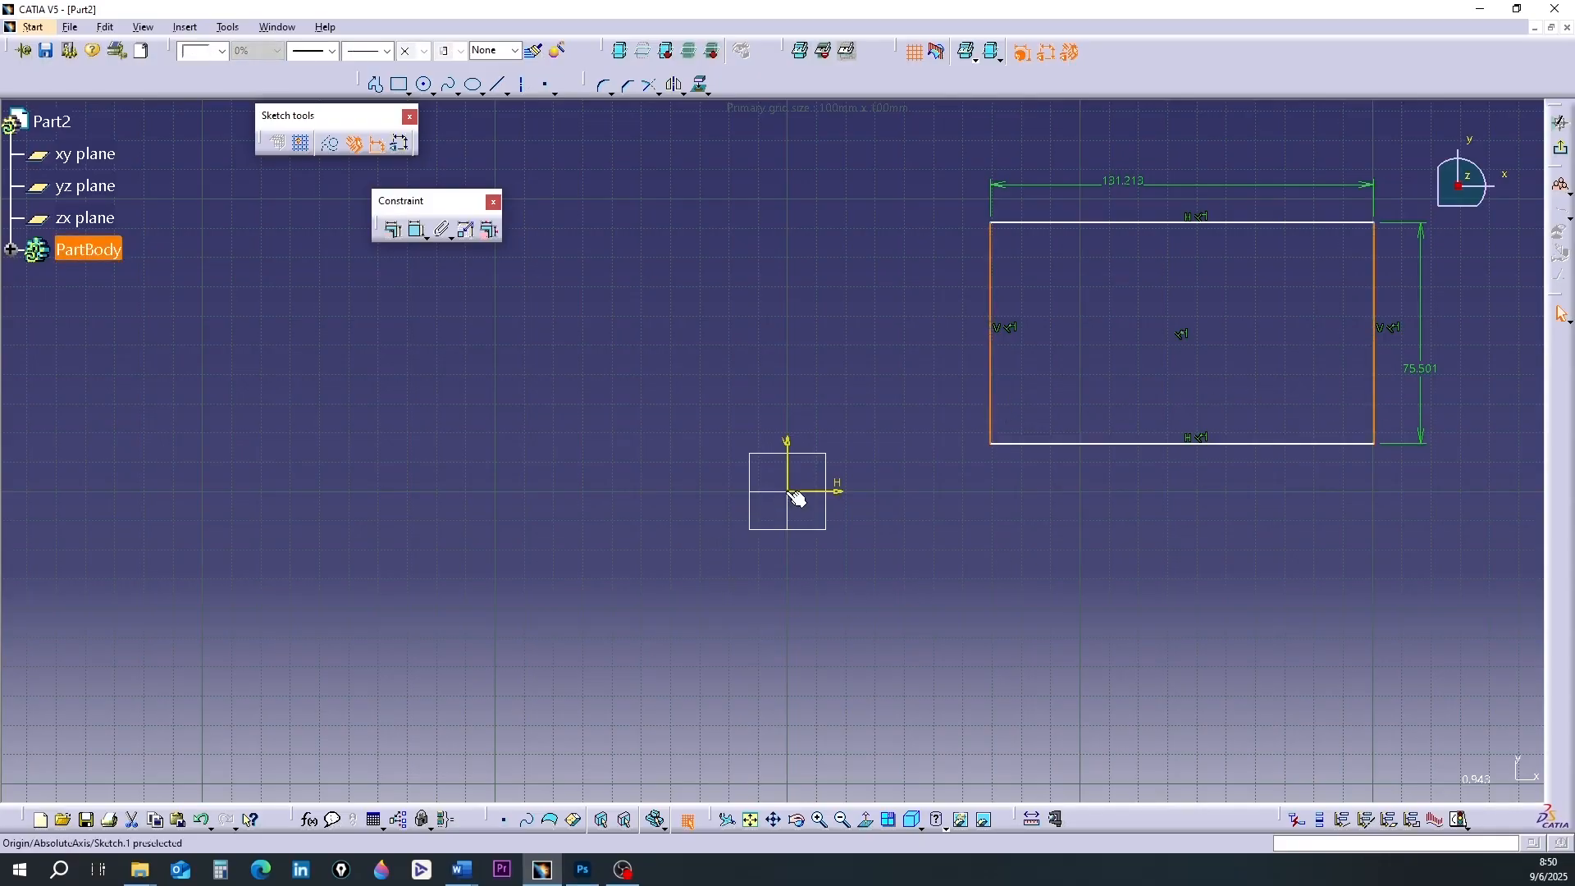
pyautogui.click(394, 233)
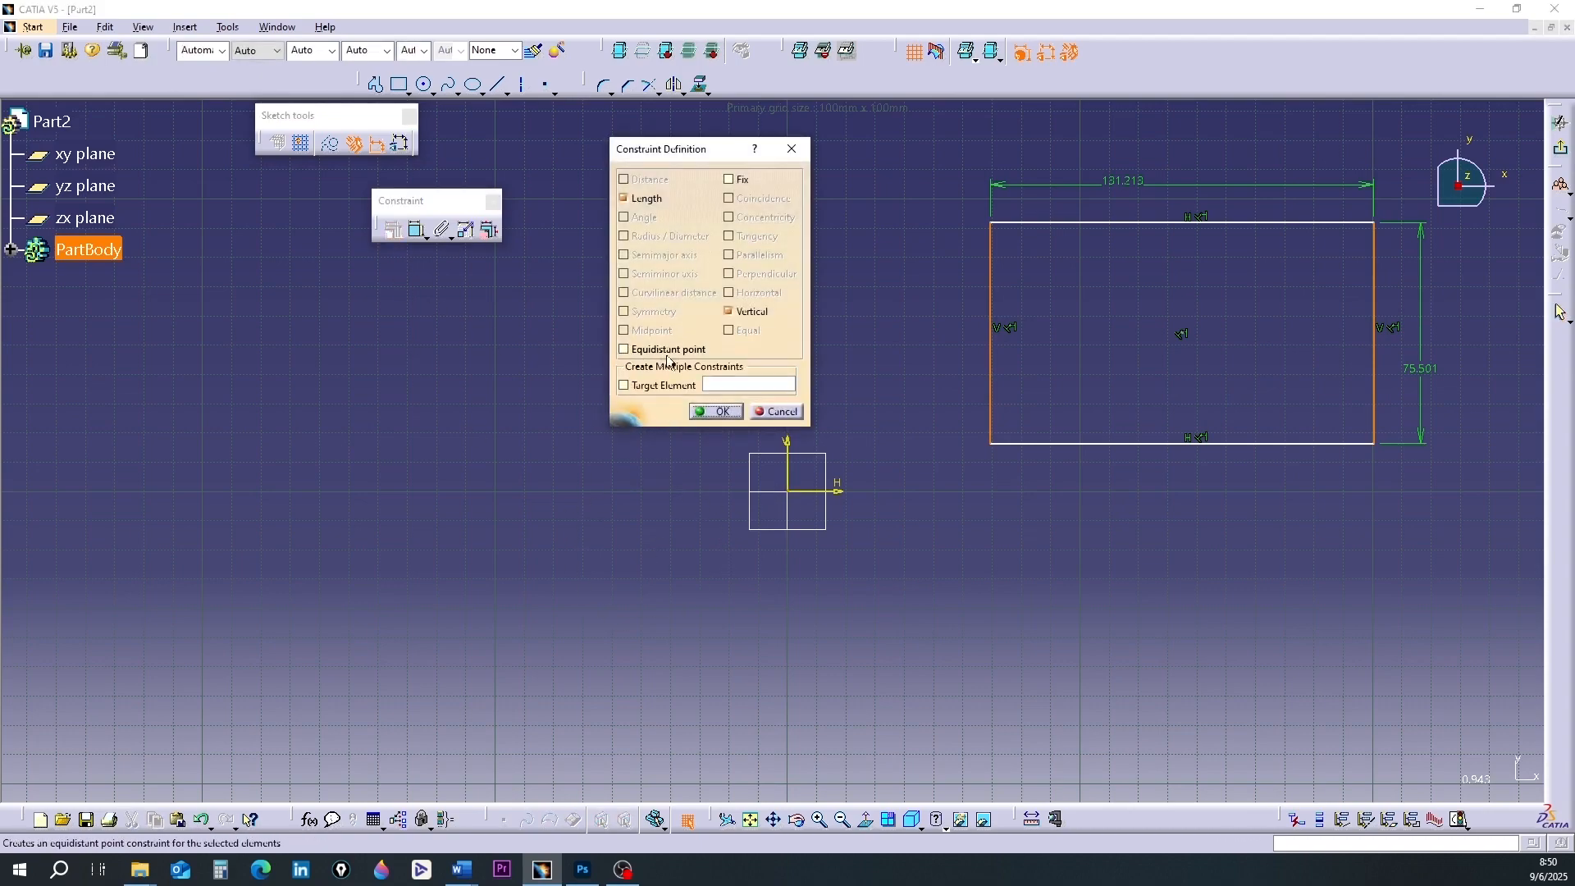
pyautogui.click(623, 349)
pyautogui.click(716, 412)
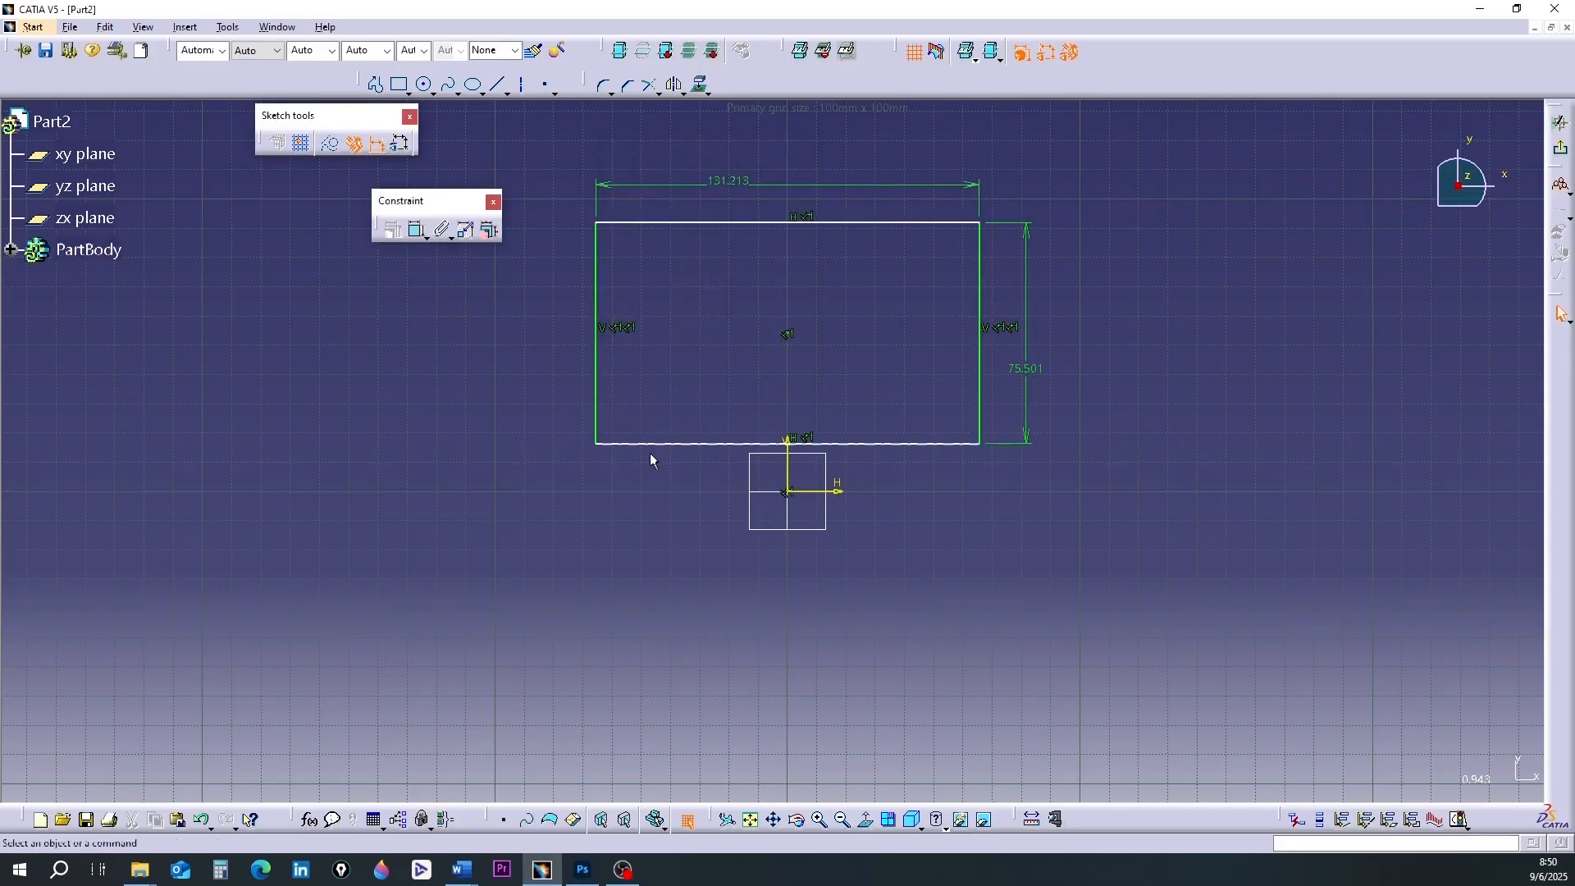
# Apply an Equidistant point constraint about the sketch origin to the rectangle's bottom and top edges.
pyautogui.click(694, 443)
pyautogui.keyDown('ctrl'); pyautogui.click(710, 233); pyautogui.keyUp('ctrl')
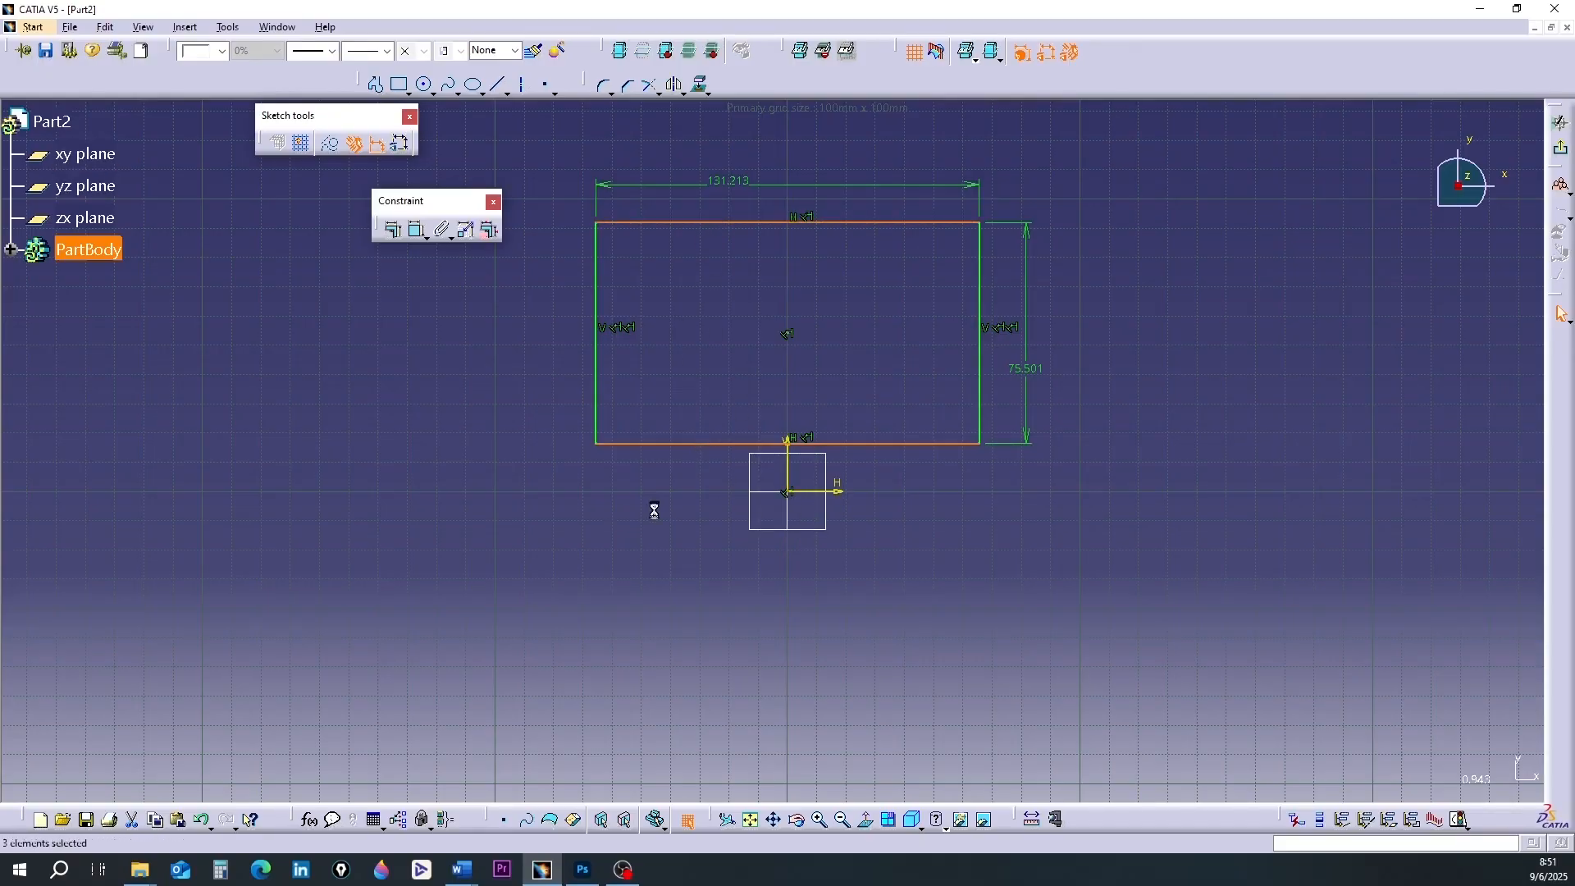
pyautogui.click(389, 230)
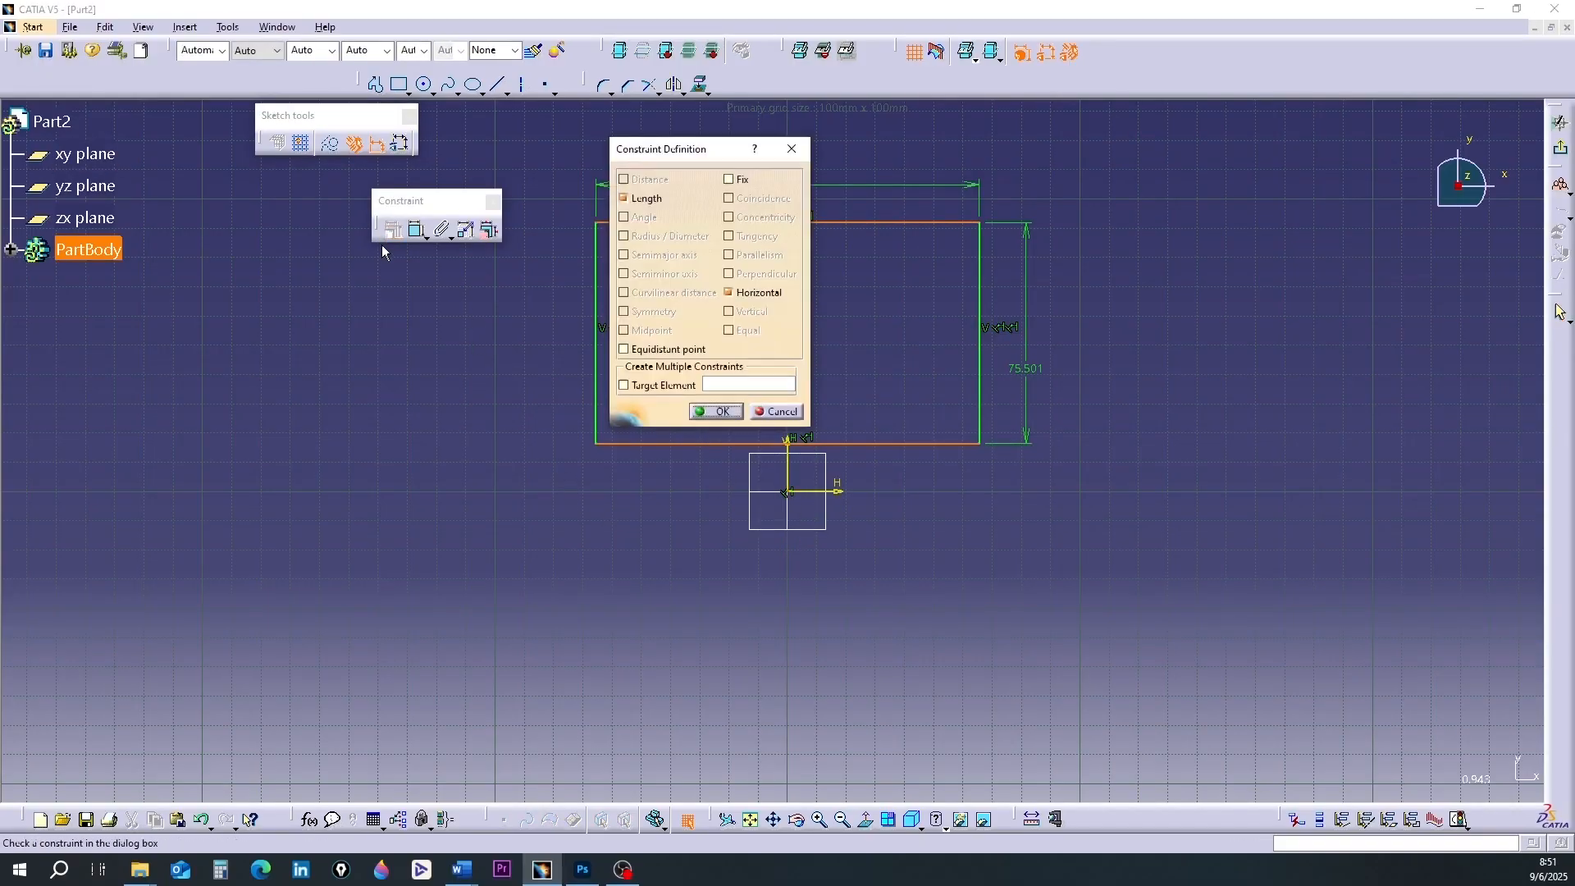
pyautogui.moveTo(702, 153); pyautogui.dragTo(447, 280)
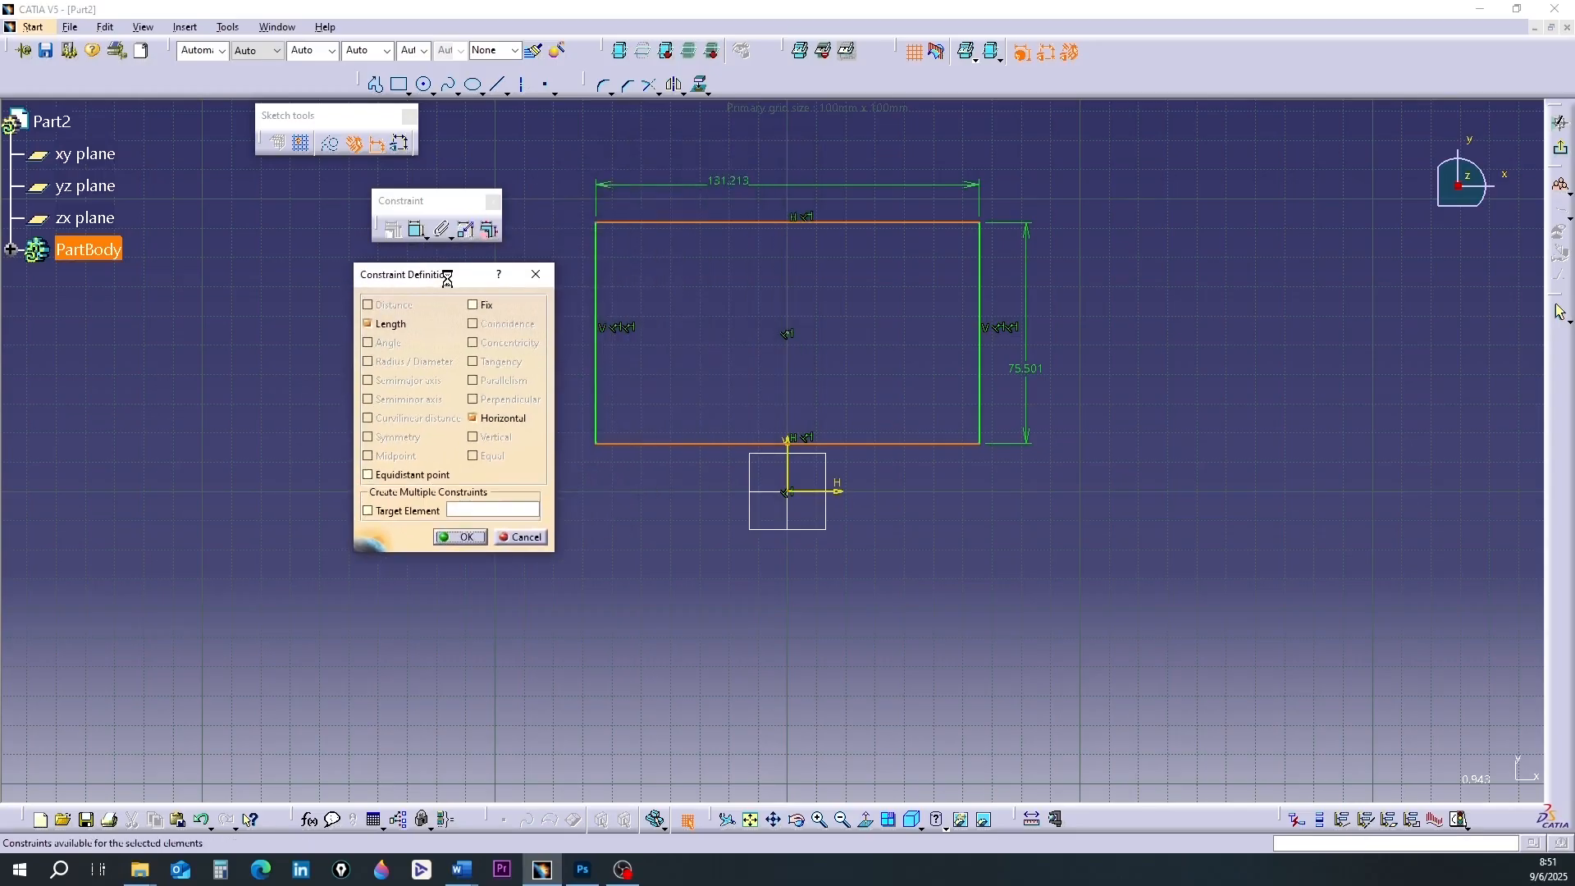
pyautogui.click(388, 479)
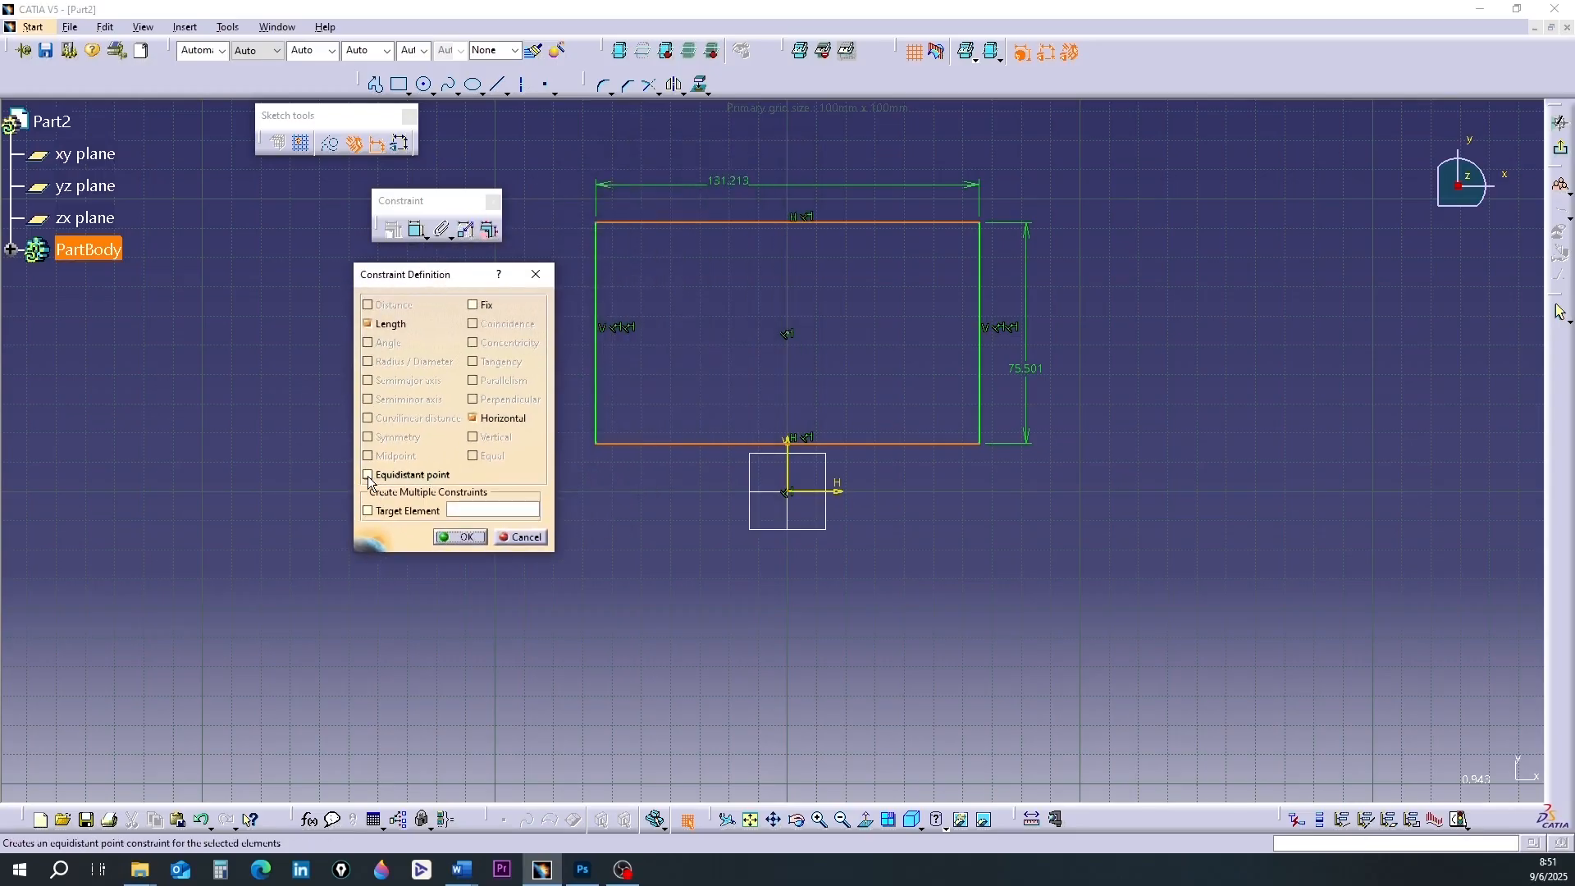
pyautogui.click(469, 541)
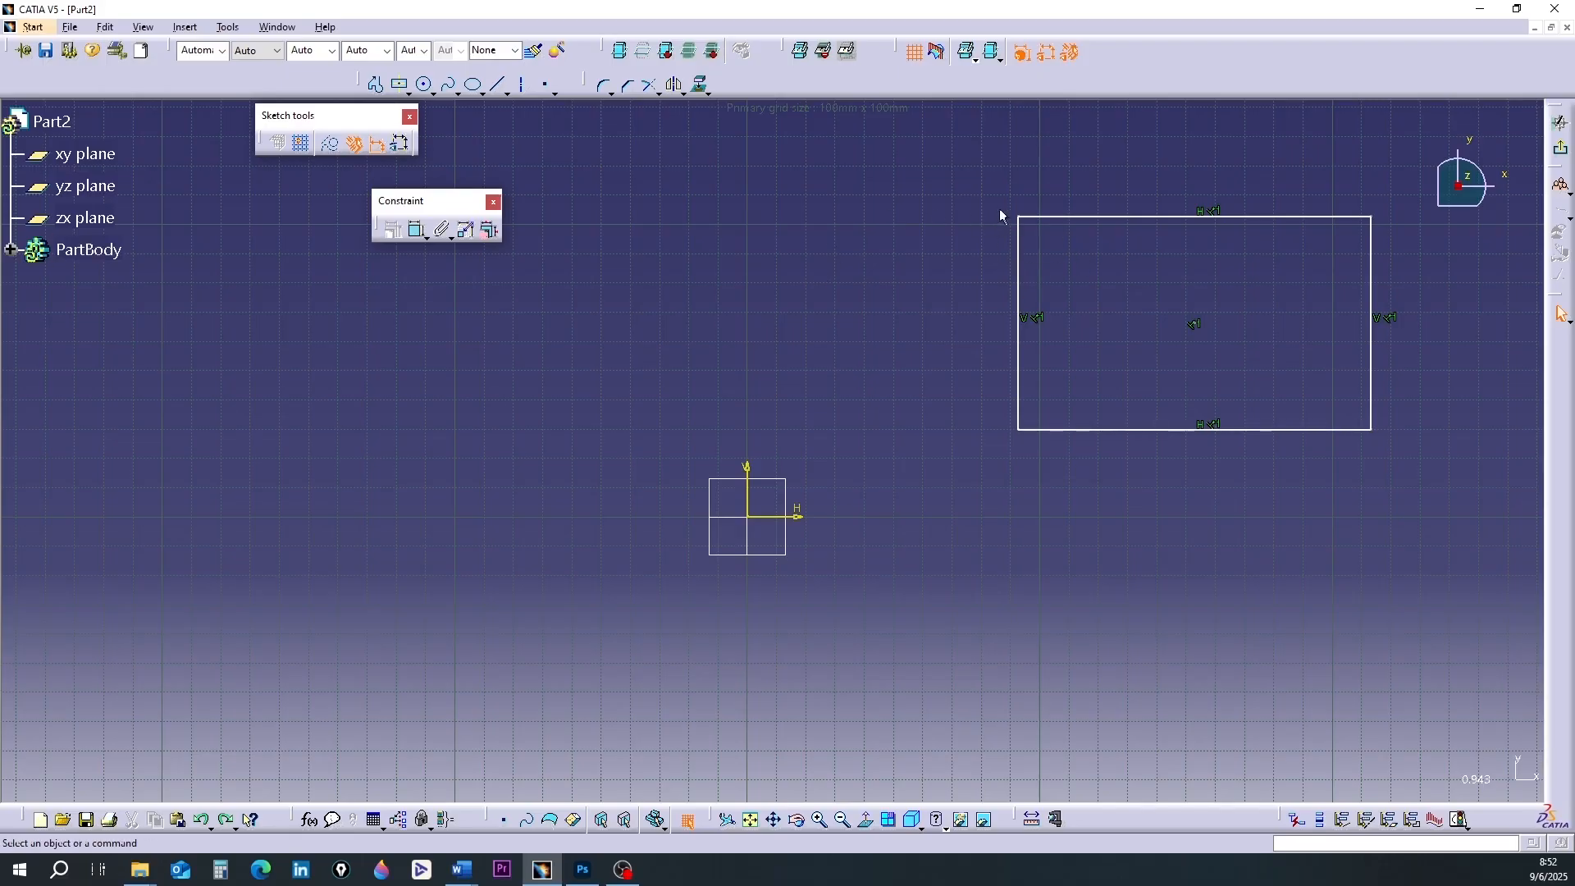
# Constrain the rectangle's left and right edges symmetrically about the vertical axis using the Allow symmetry line option.
pyautogui.click(418, 237)
pyautogui.click(1022, 391)
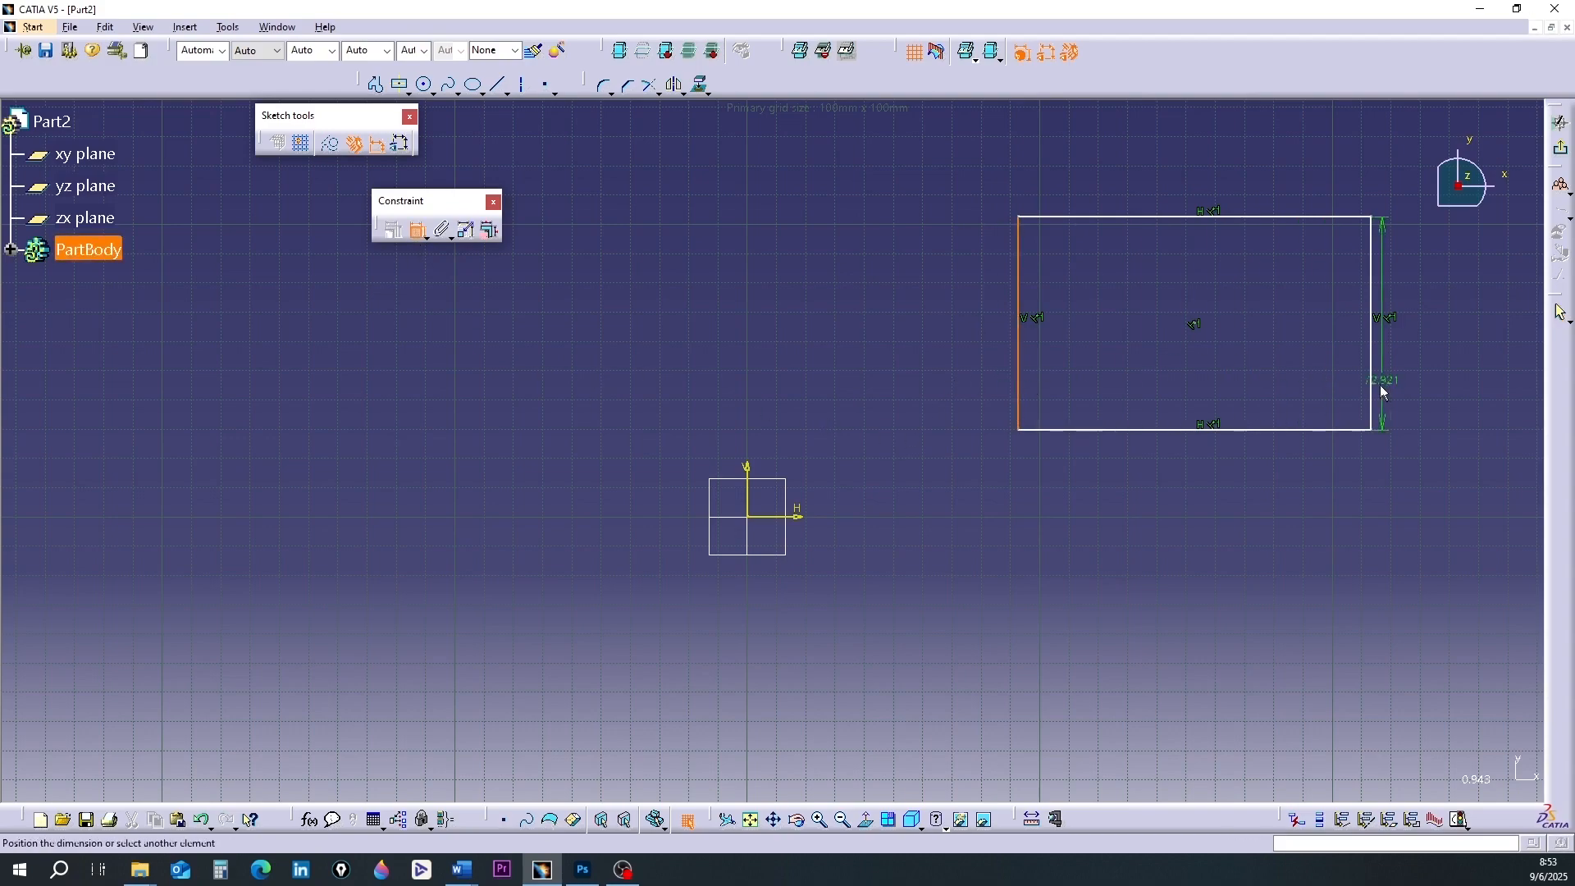
pyautogui.click(1374, 391)
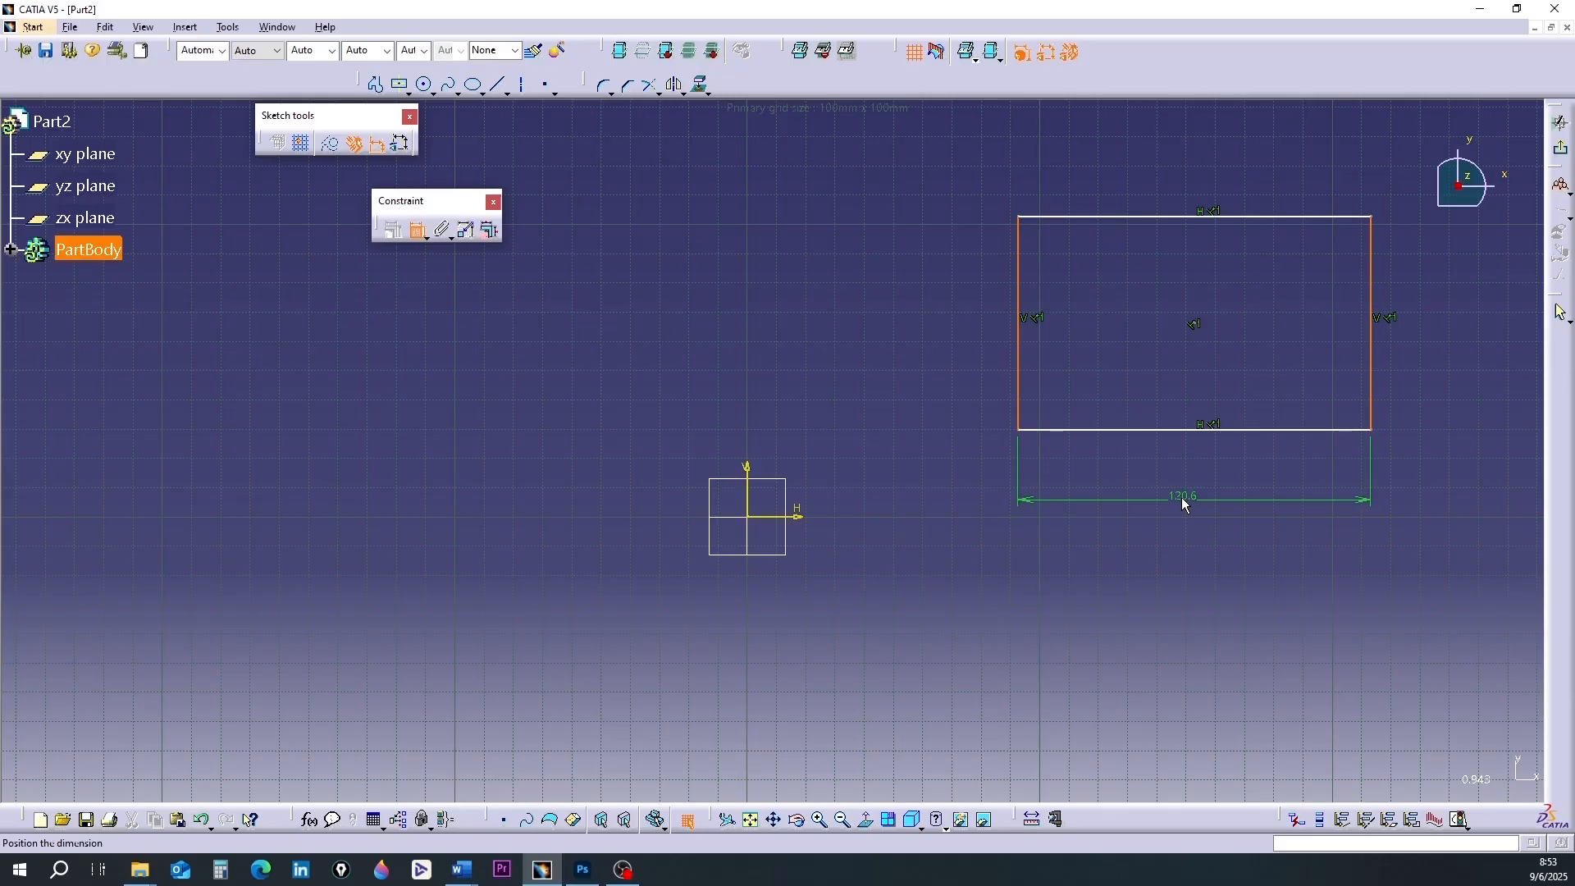
pyautogui.rightClick(1184, 505)
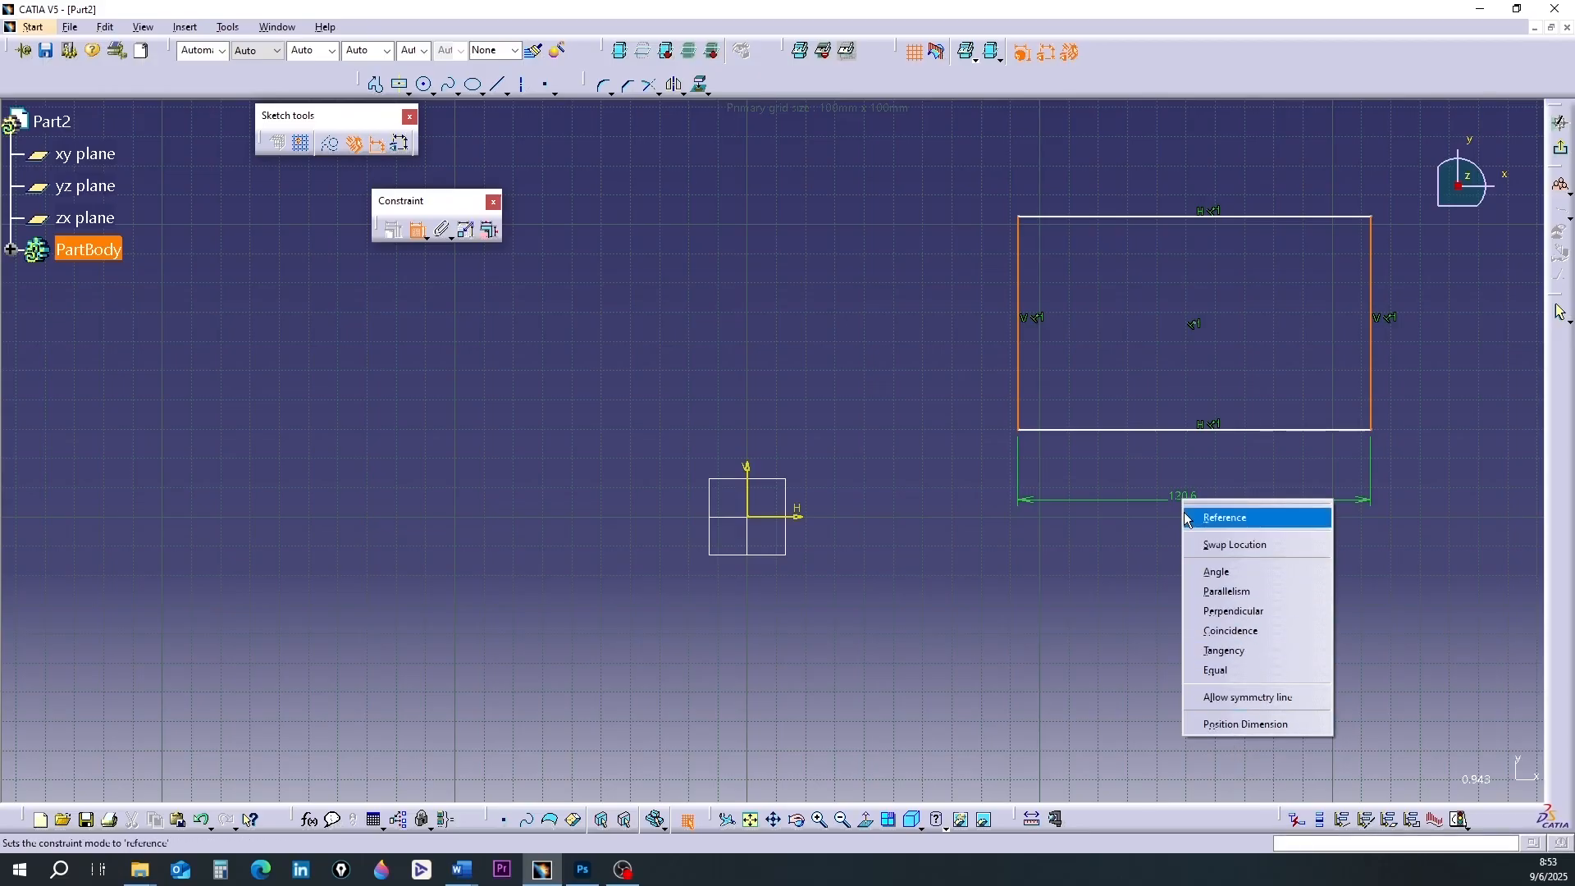
pyautogui.click(1259, 697)
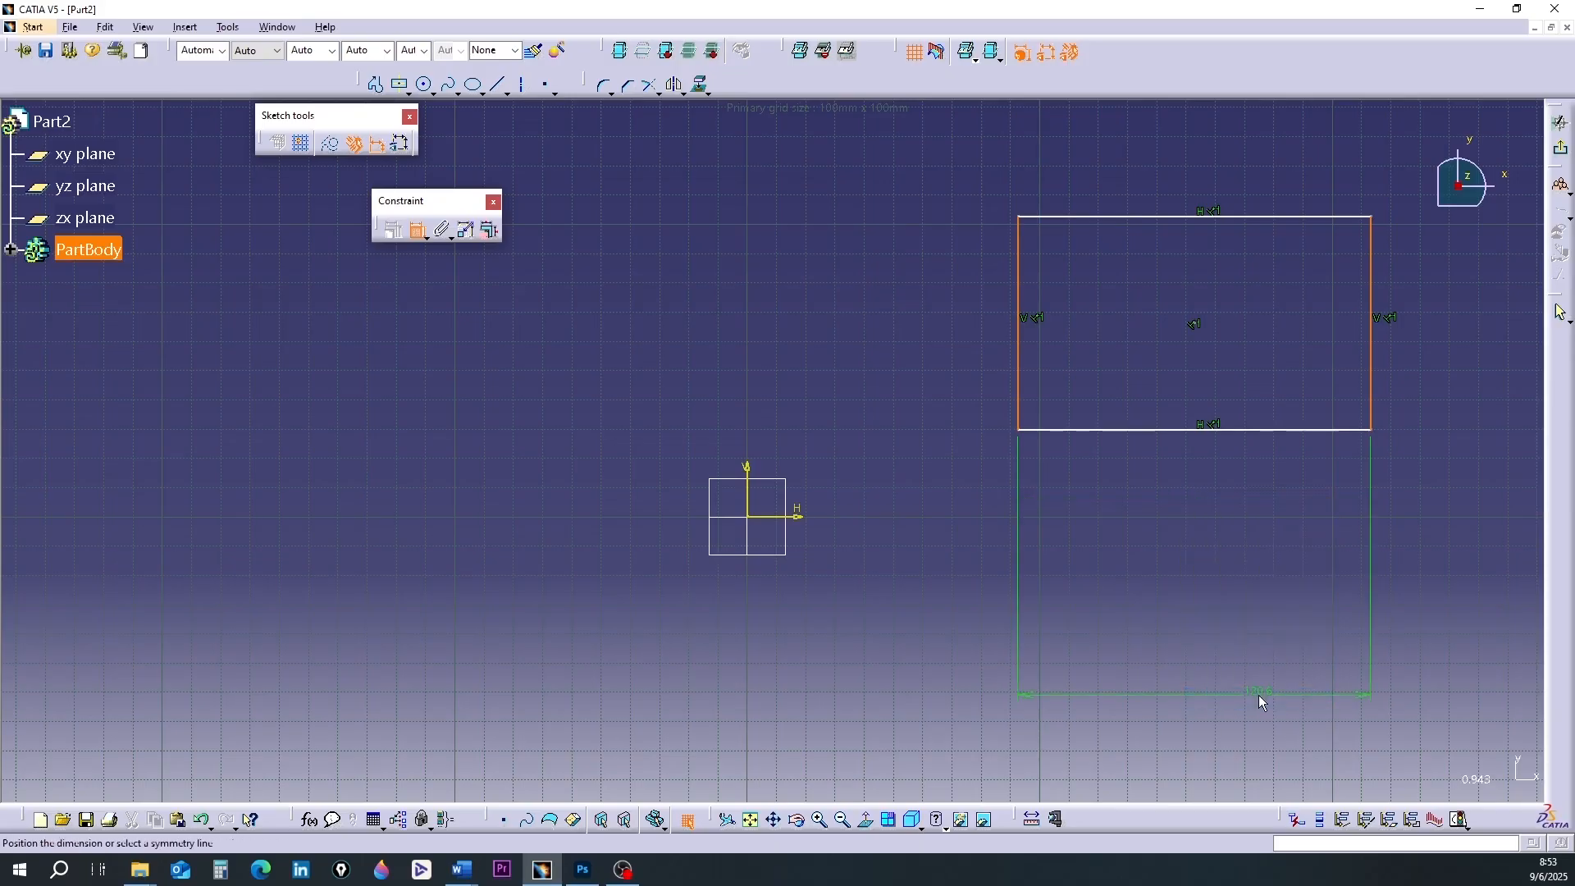
pyautogui.click(748, 502)
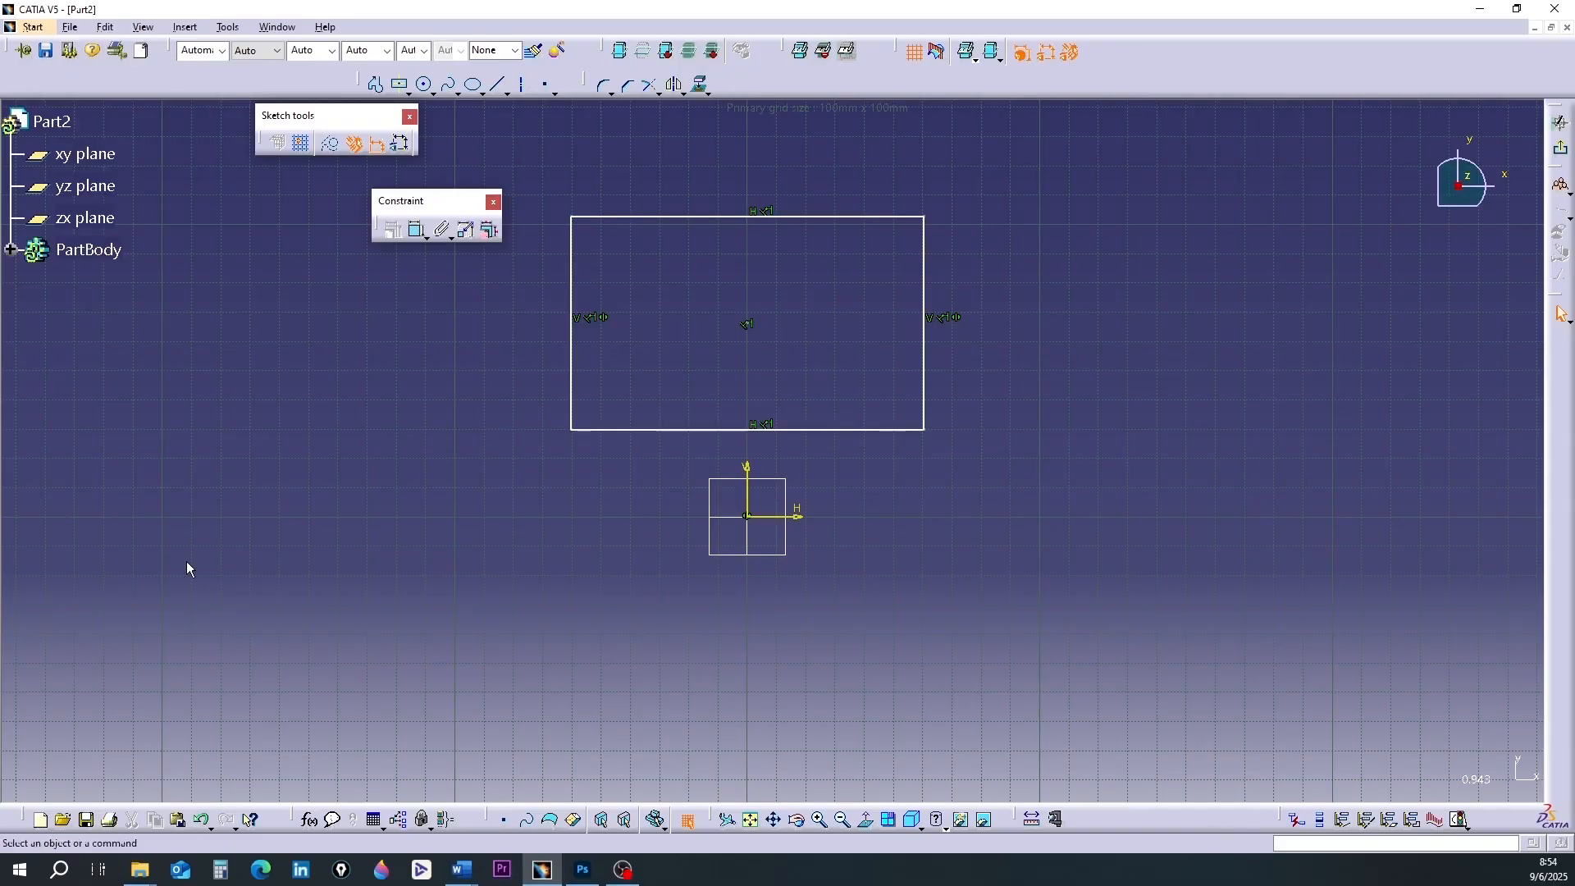
# Widen the rectangle symmetrically by pulling its left edge outward.
pyautogui.moveTo(581, 384); pyautogui.dragTo(573, 394)
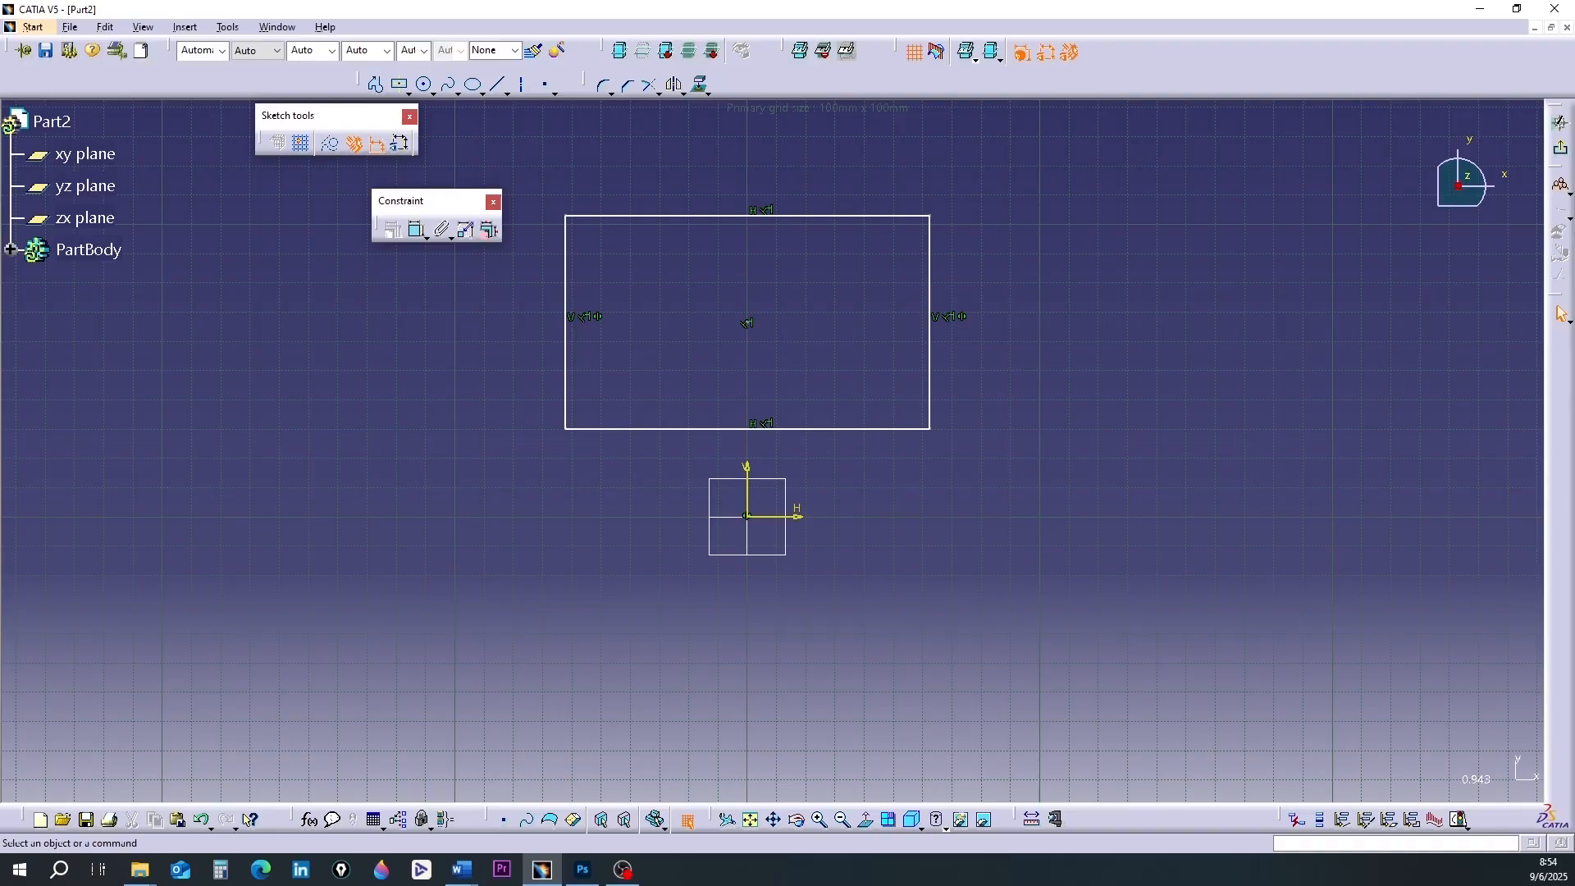
pyautogui.click(566, 395)
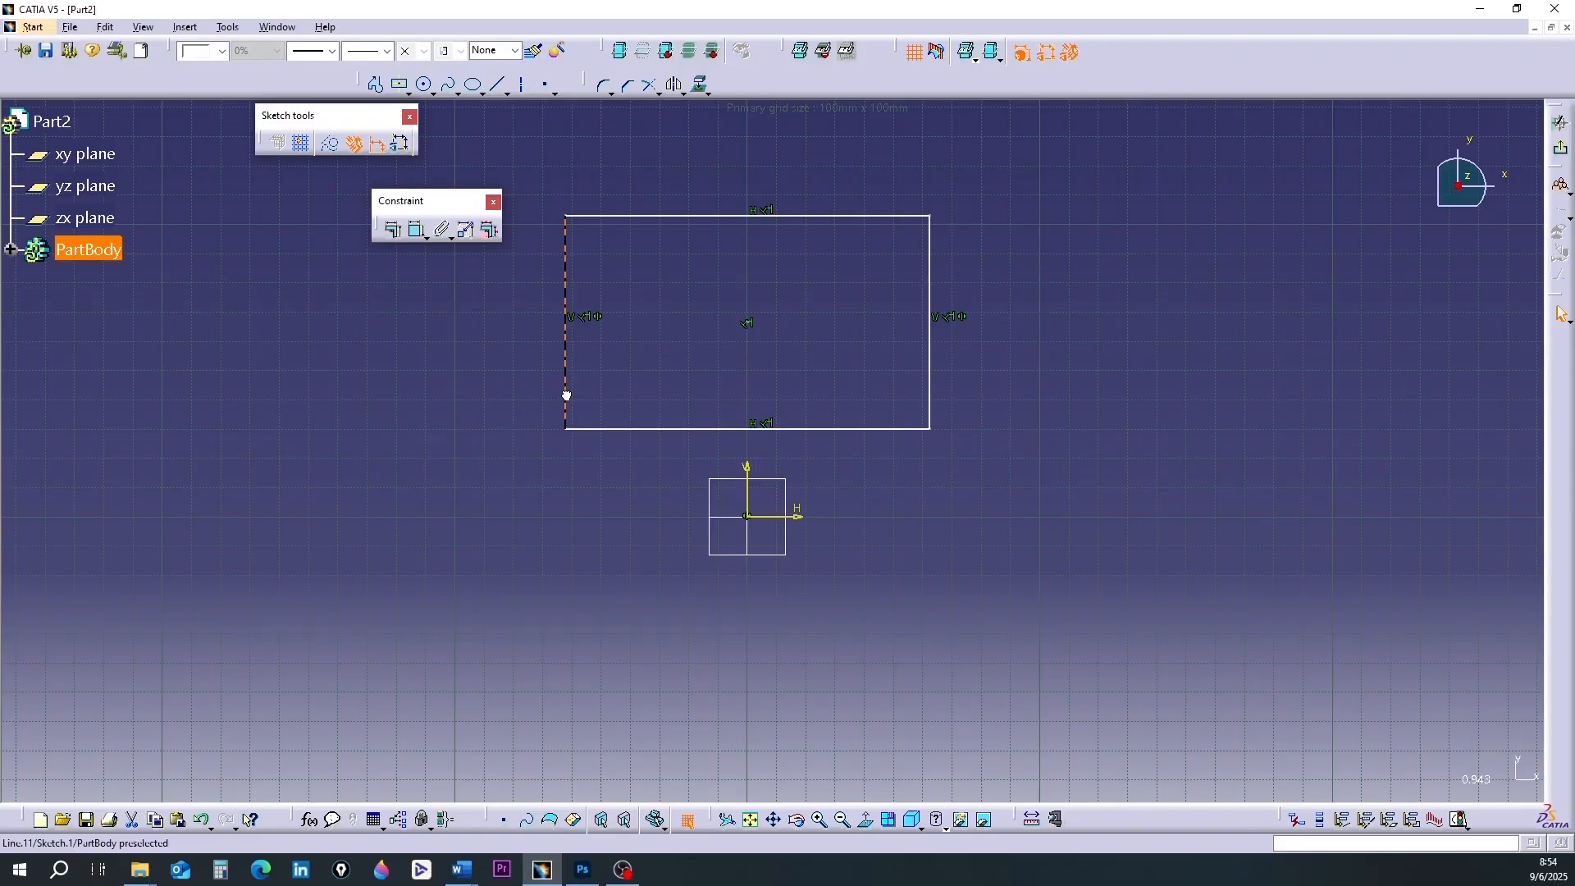
pyautogui.moveTo(566, 395)
pyautogui.mouseDown()
pyautogui.moveTo(448, 407)
pyautogui.moveTo(699, 410)
pyautogui.moveTo(539, 428)
pyautogui.moveTo(538, 411)
pyautogui.moveTo(544, 497)
pyautogui.moveTo(517, 495)
pyautogui.moveTo(703, 486)
pyautogui.moveTo(547, 411)
pyautogui.mouseUp()
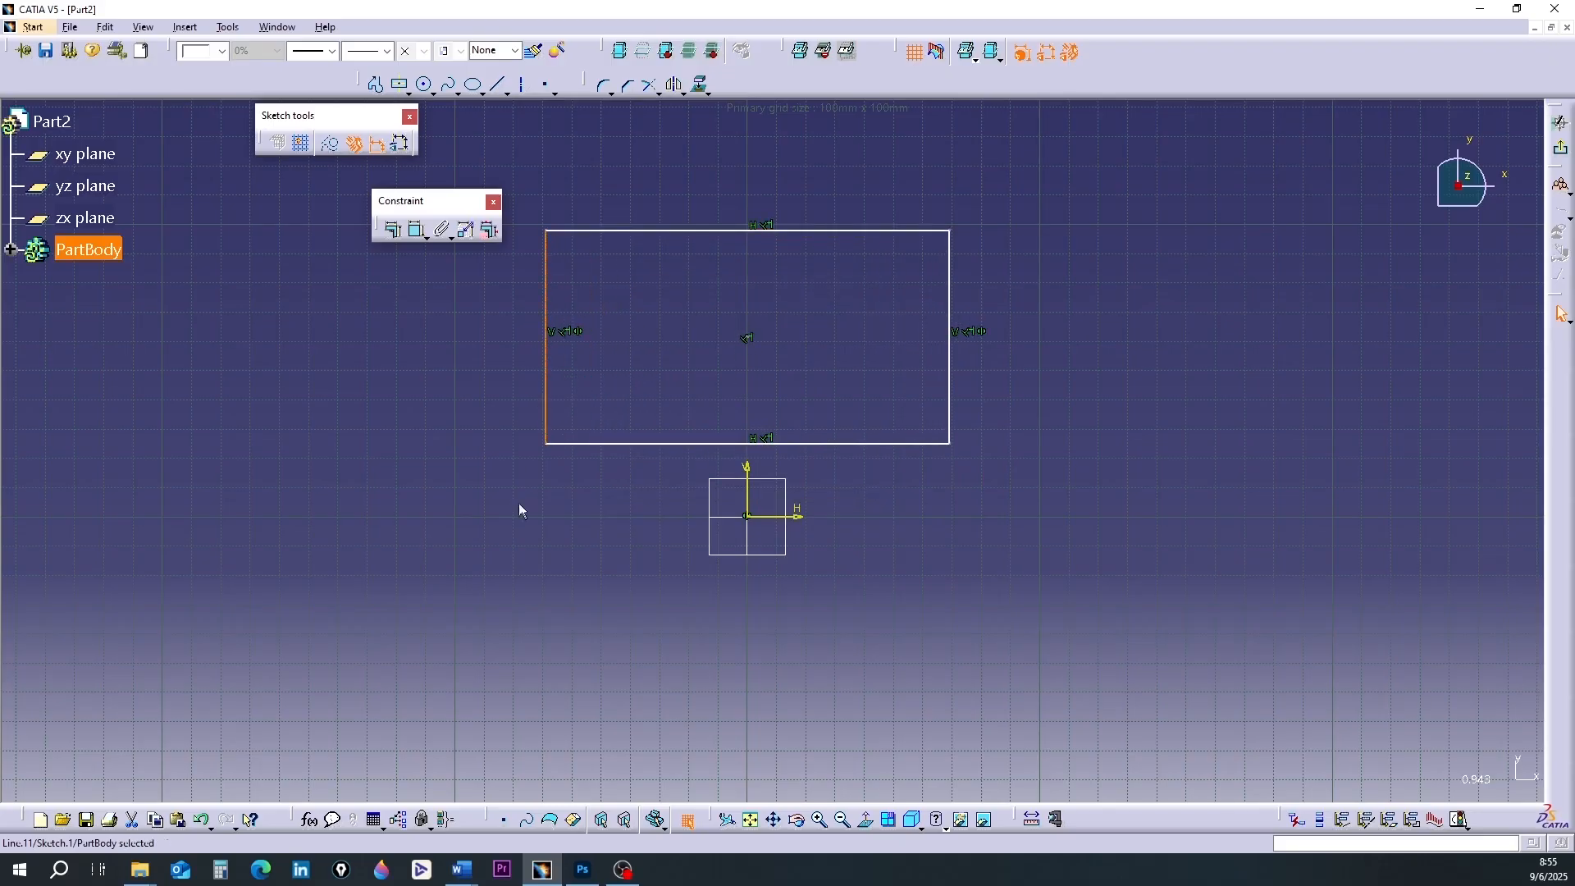
pyautogui.click(528, 496)
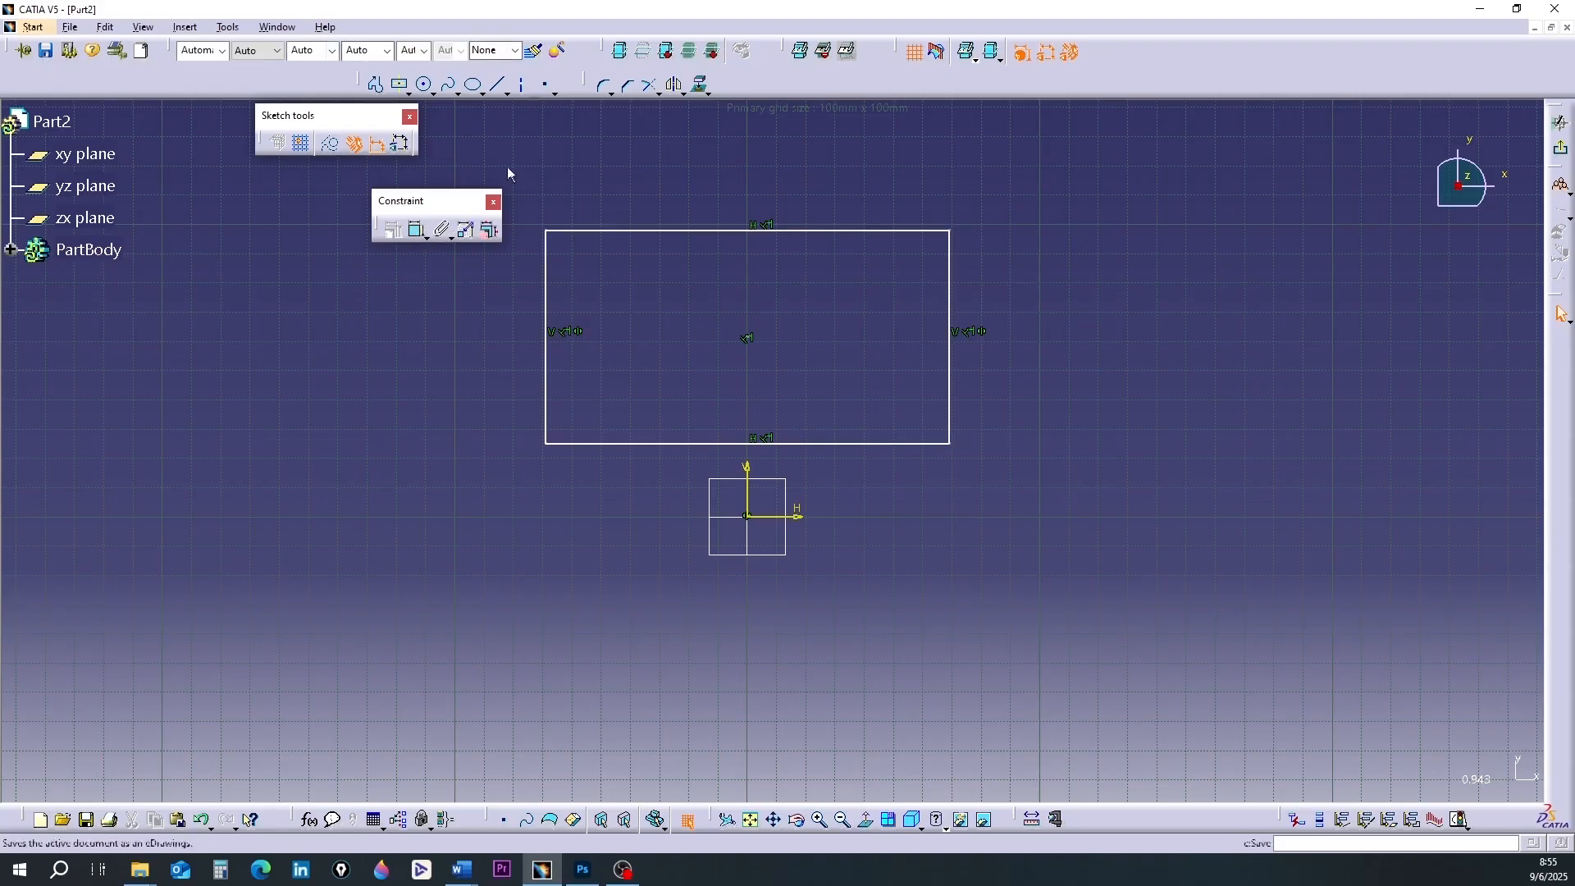
# Constrain the rectangle's bottom and top edges symmetrically about the horizontal axis with Allow symmetry line, and resize it by pulling the bottom edge.
pyautogui.click(418, 232)
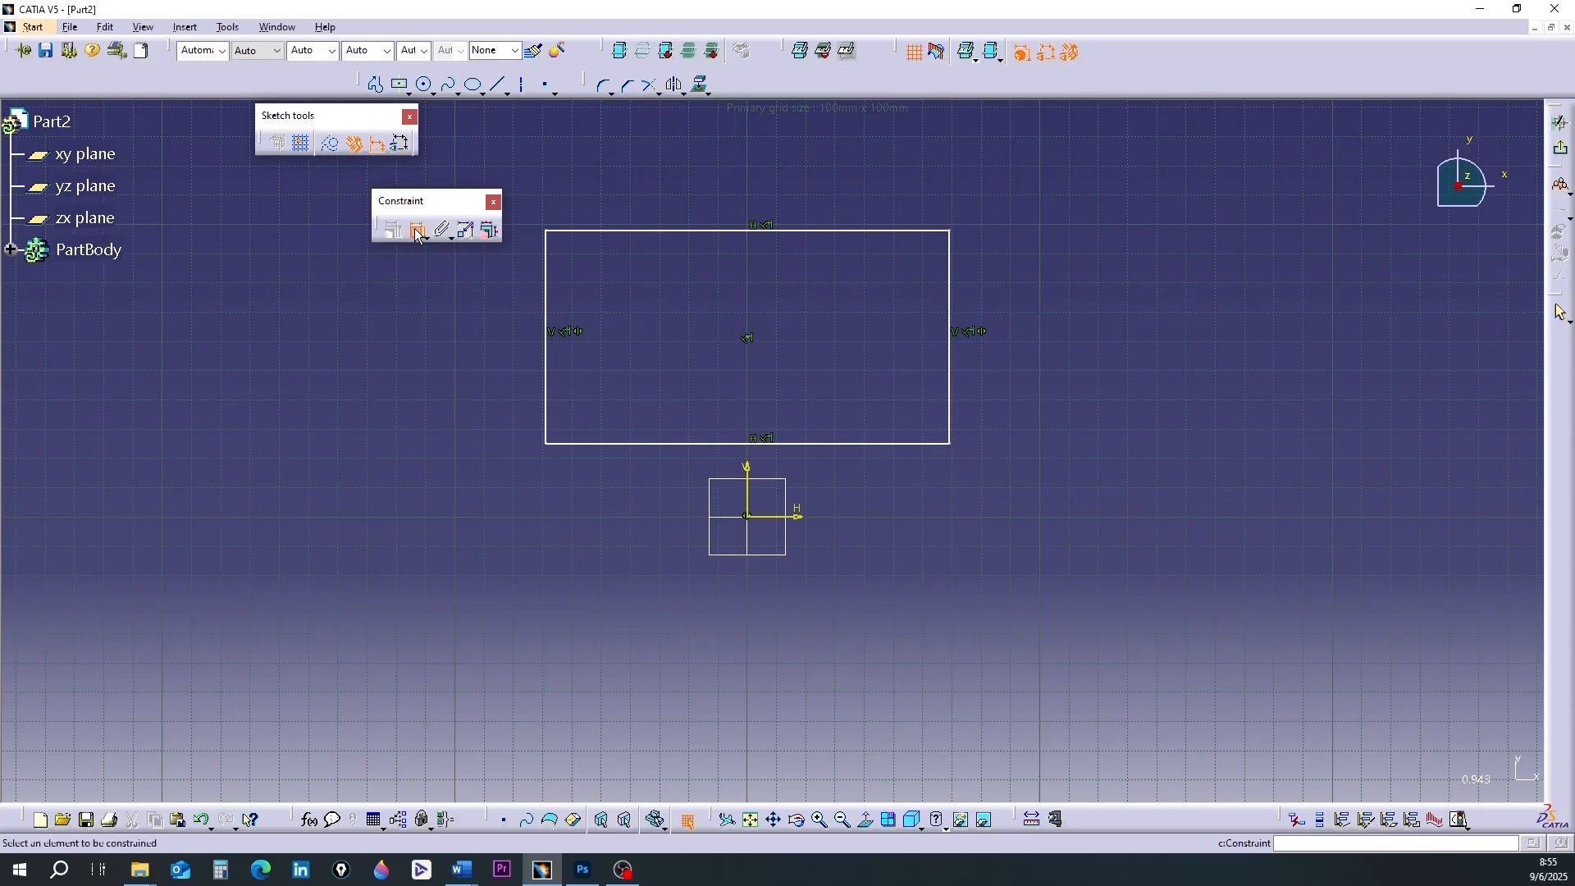
pyautogui.click(648, 445)
pyautogui.click(669, 233)
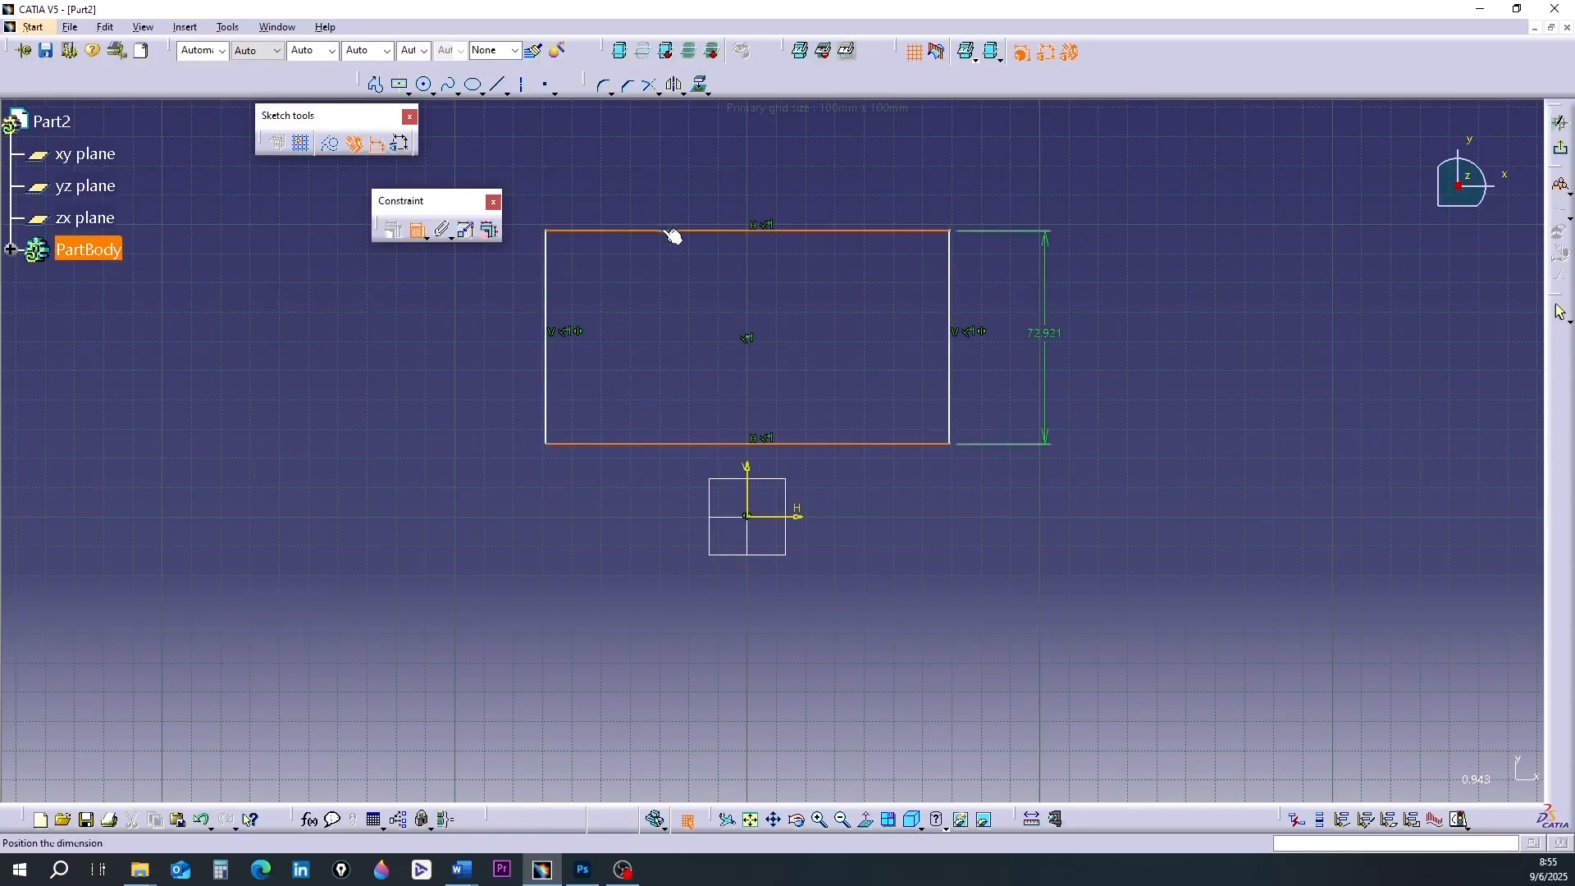
pyautogui.rightClick(1007, 358)
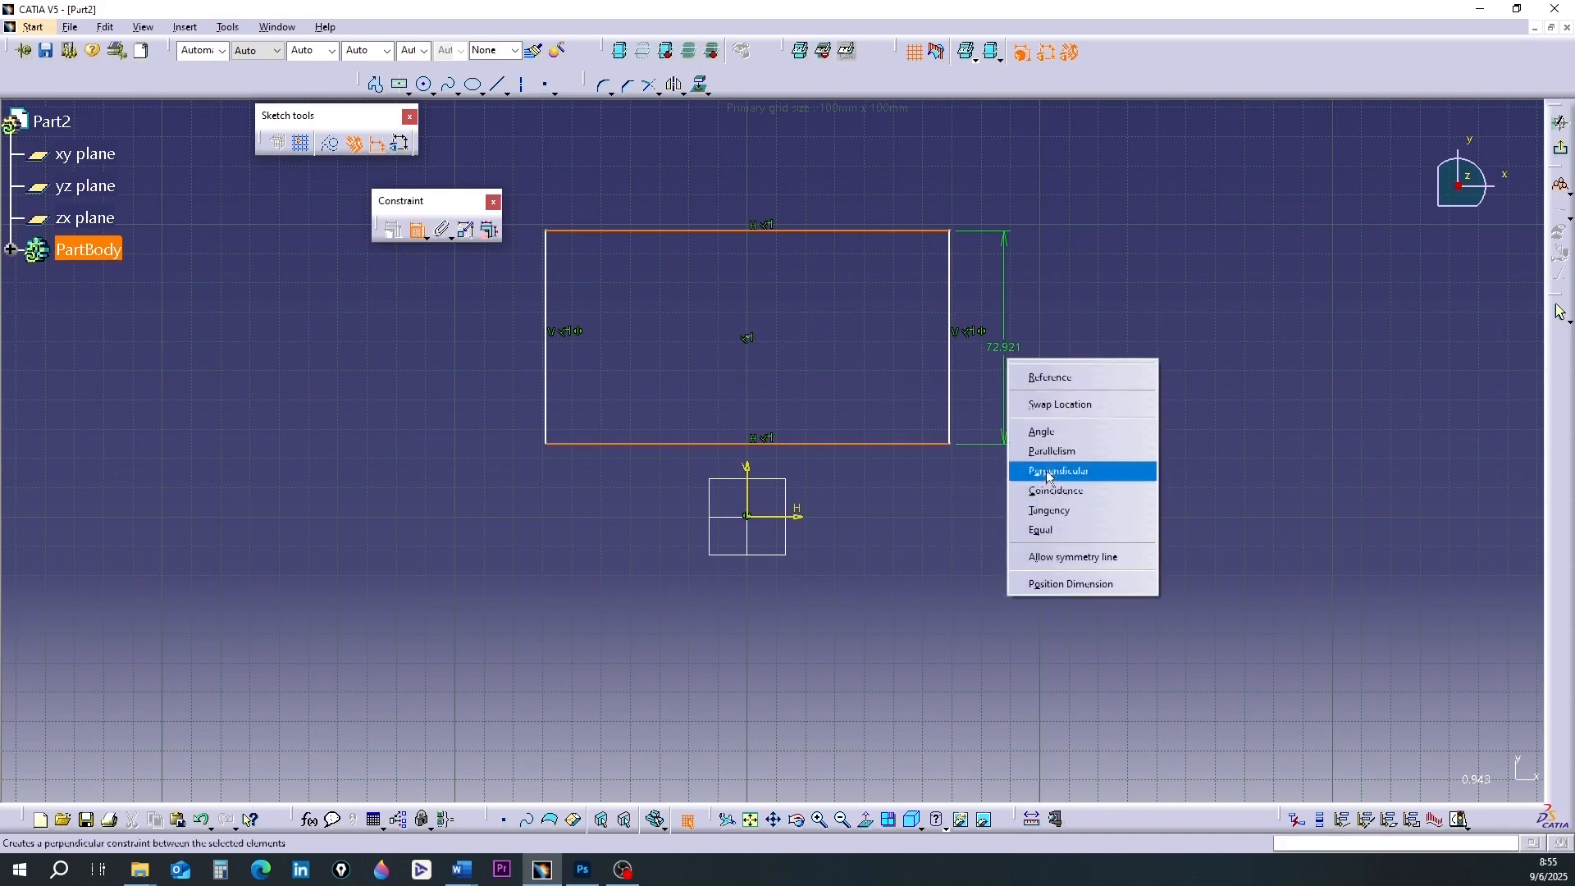
pyautogui.click(1069, 559)
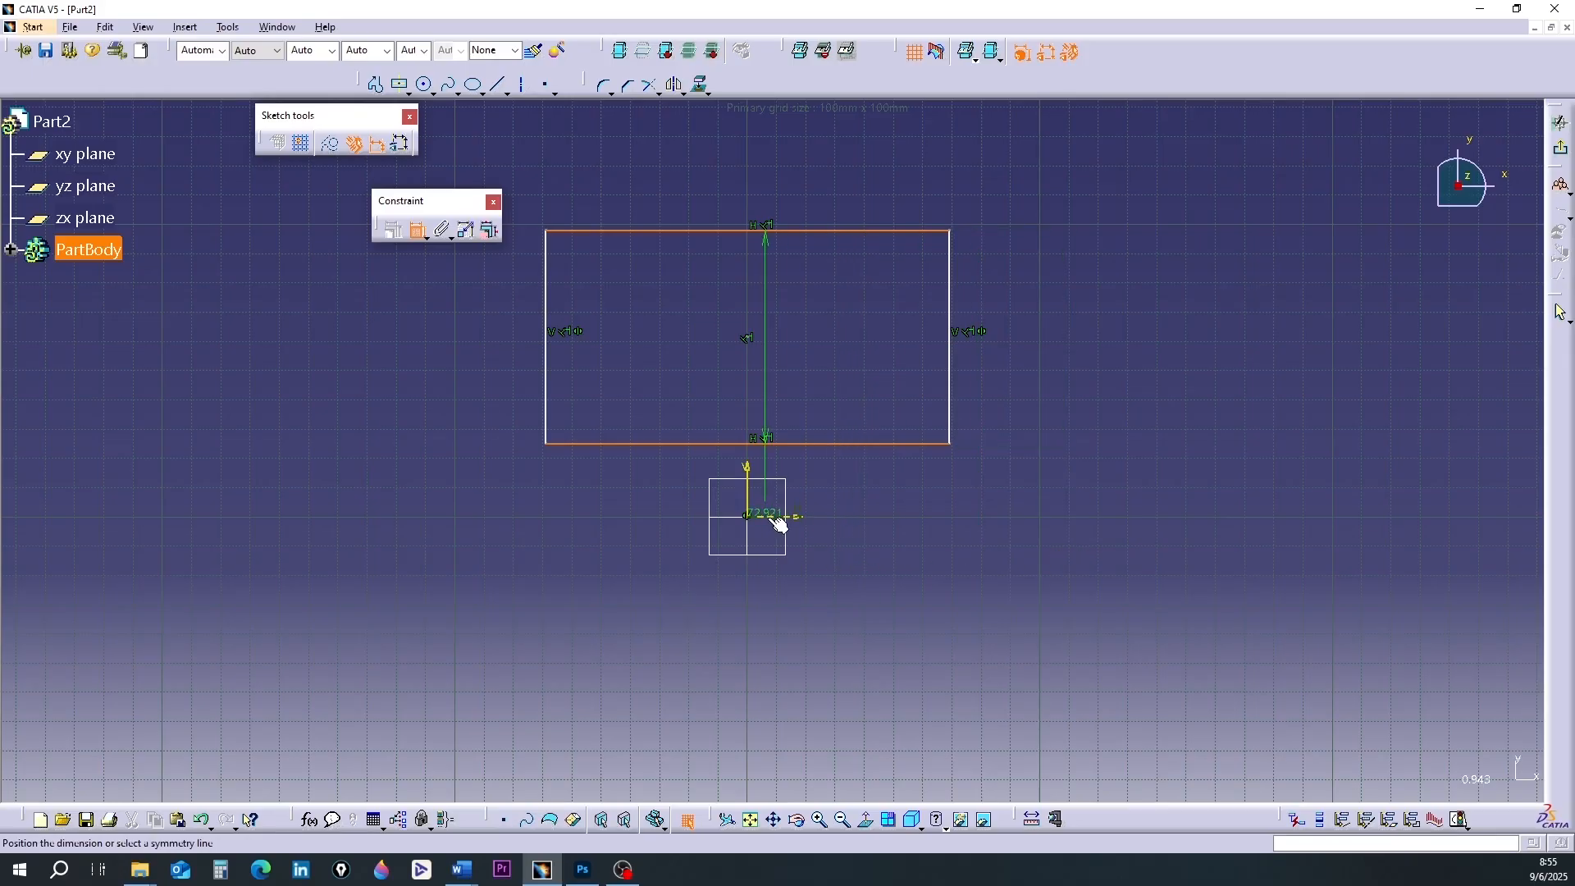
pyautogui.click(776, 519)
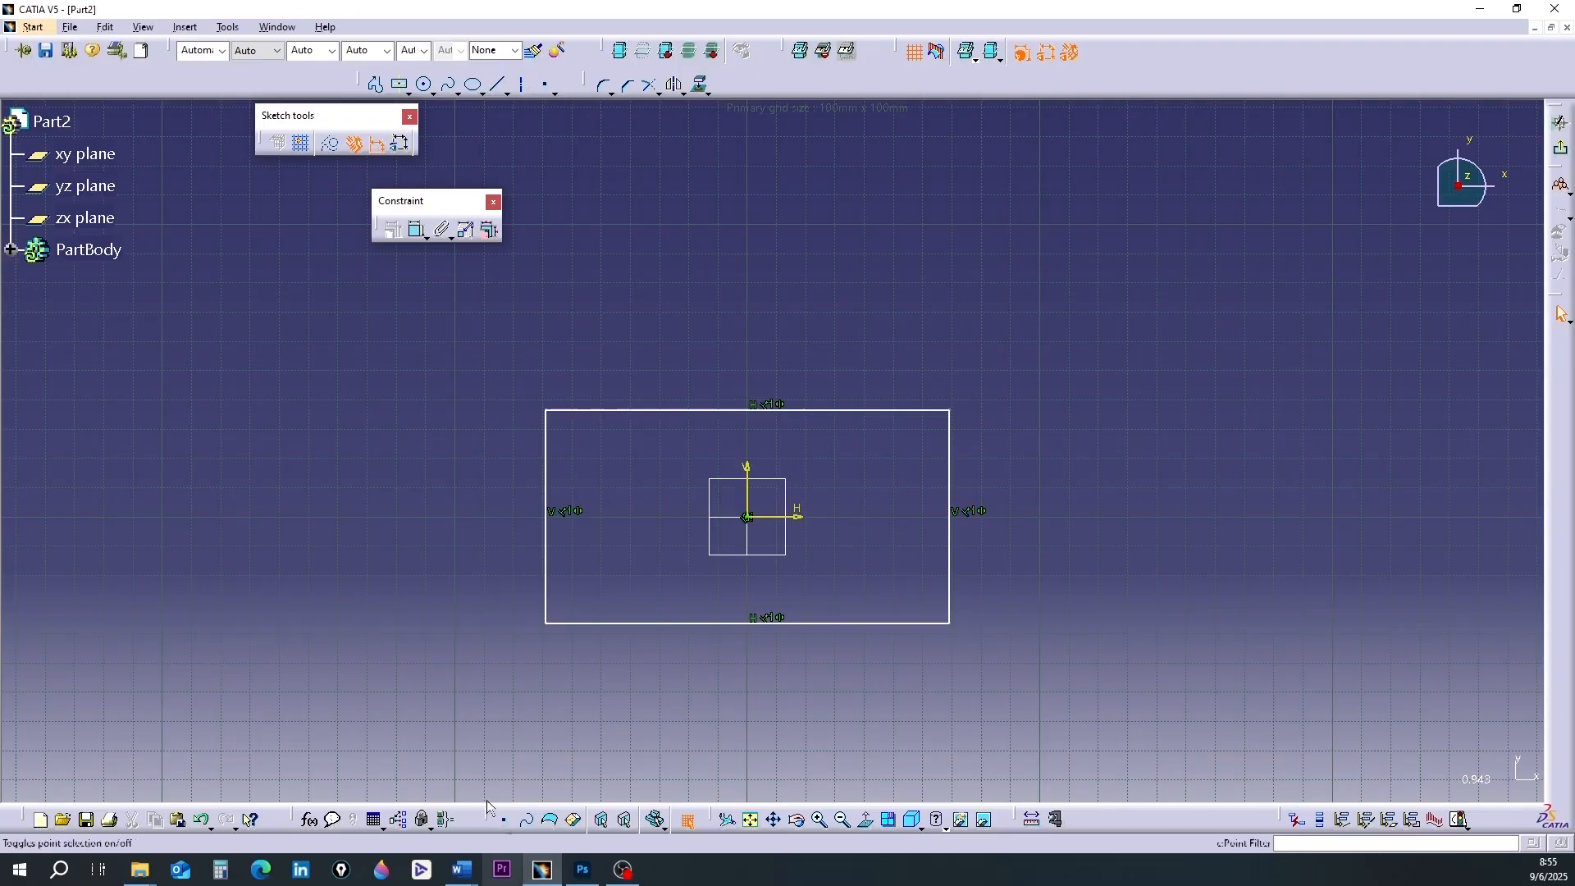
pyautogui.moveTo(699, 624); pyautogui.dragTo(659, 616)
pyautogui.moveTo(679, 617)
pyautogui.mouseDown()
pyautogui.moveTo(704, 619)
pyautogui.moveTo(661, 618)
pyautogui.moveTo(686, 618)
pyautogui.moveTo(677, 711)
pyautogui.moveTo(686, 587)
pyautogui.mouseUp()
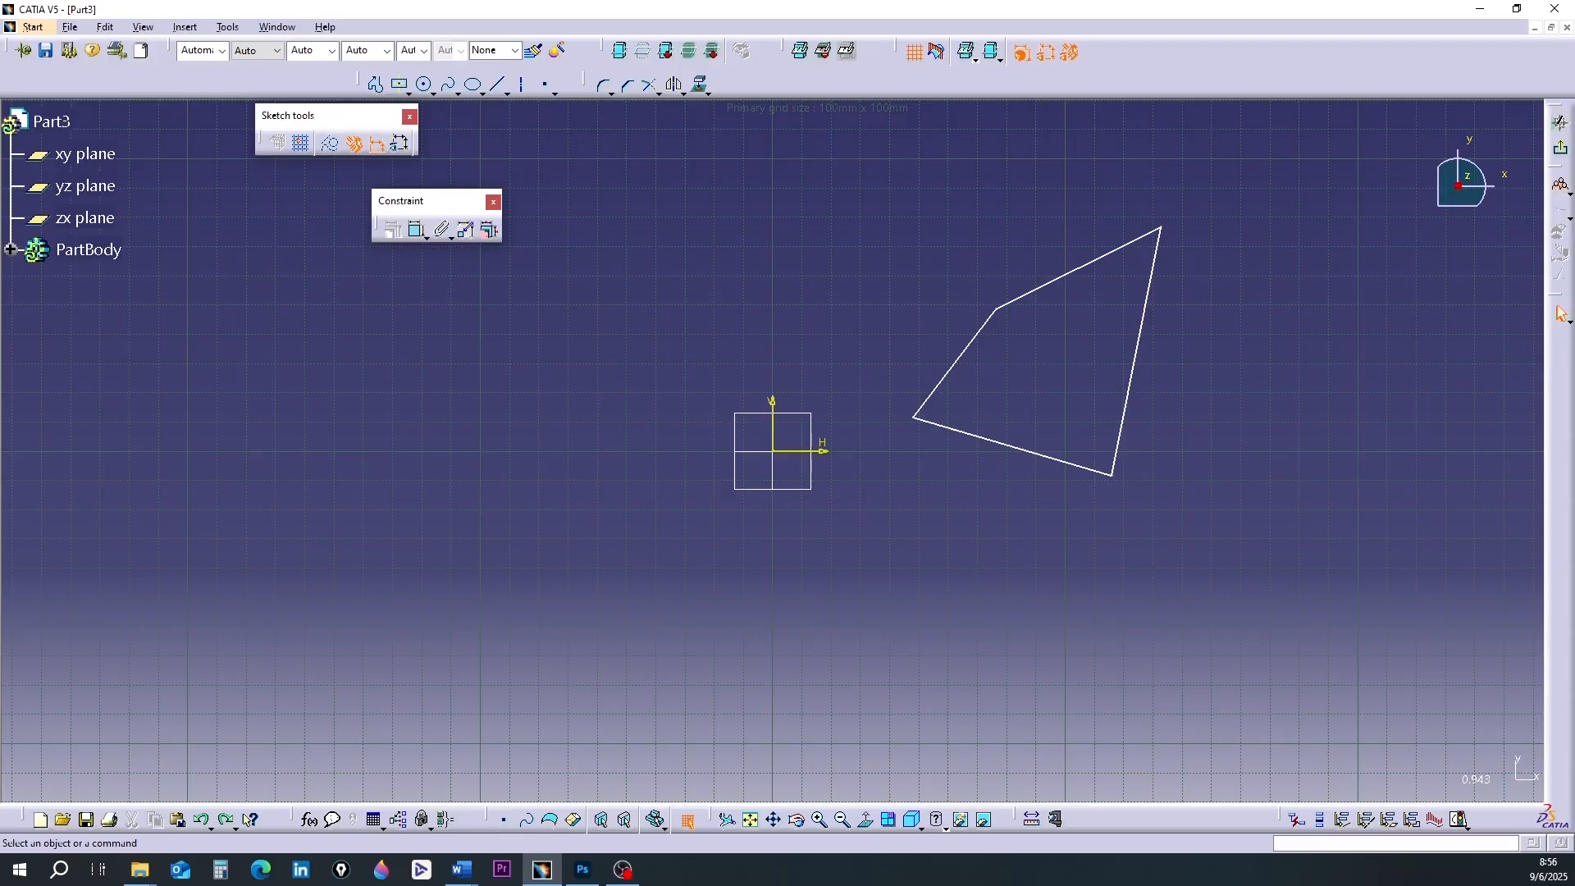
# Apply an Equal constraint between the lower and upper sides of the irregular quadrilateral.
pyautogui.click(419, 231)
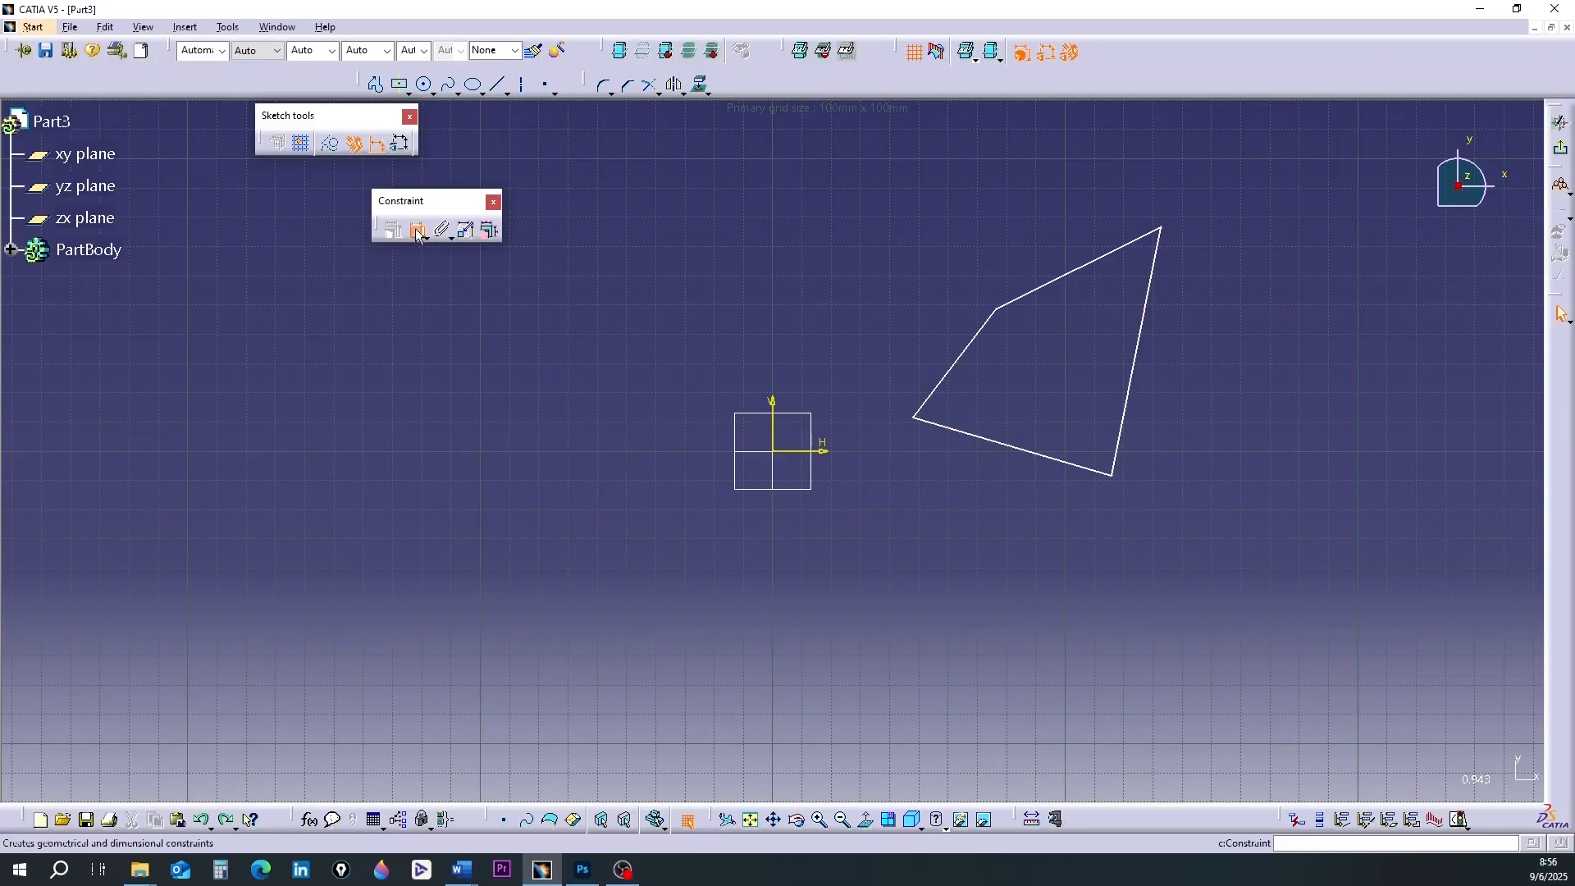
pyautogui.click(1034, 450)
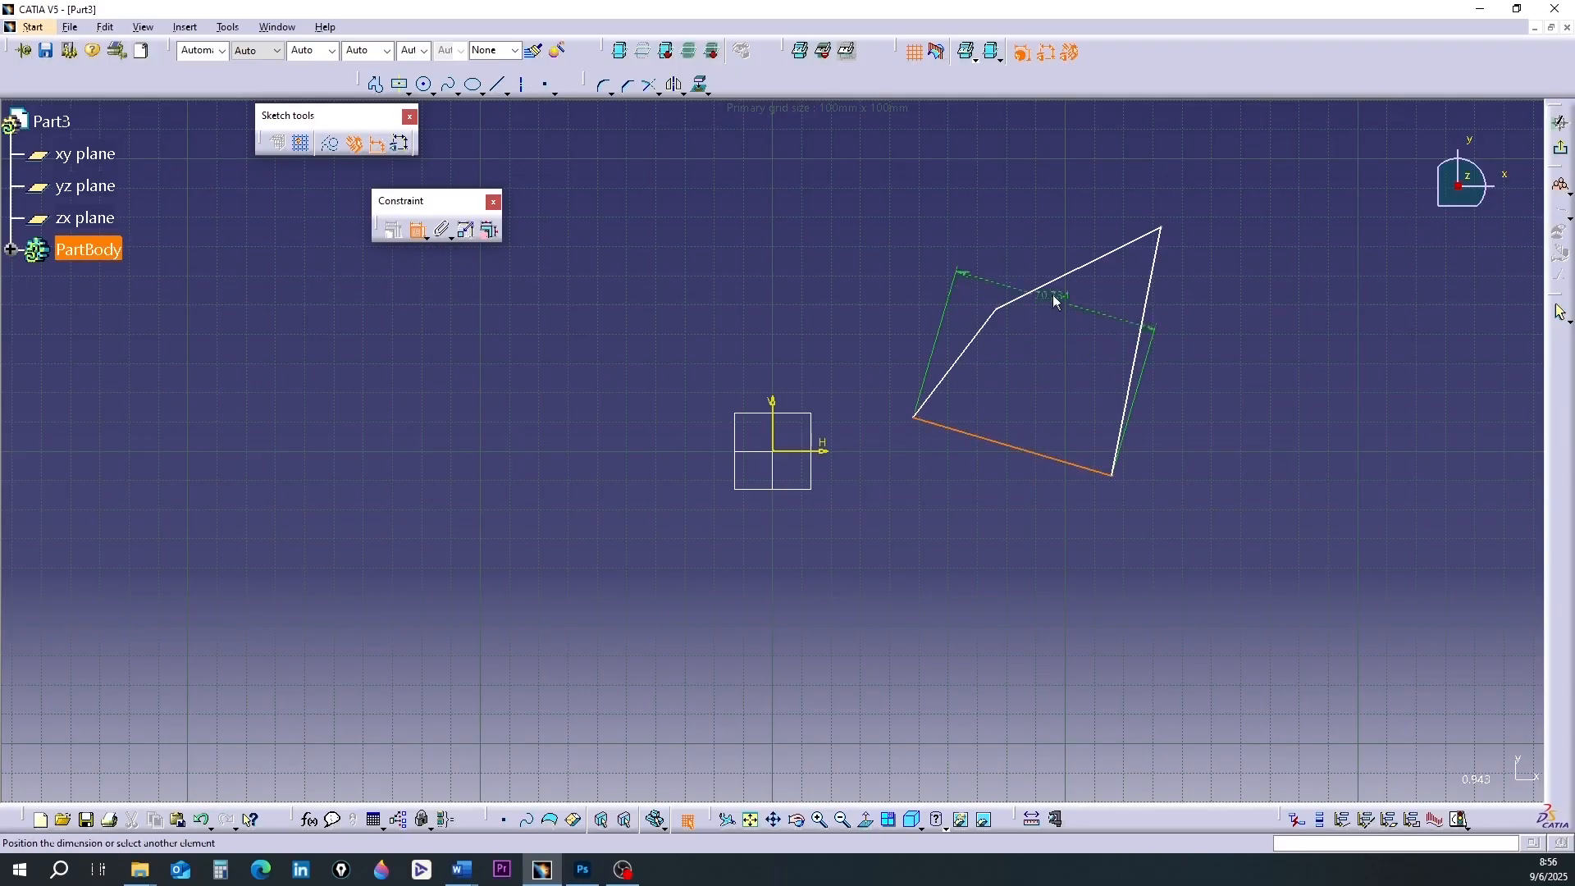
pyautogui.click(1058, 281)
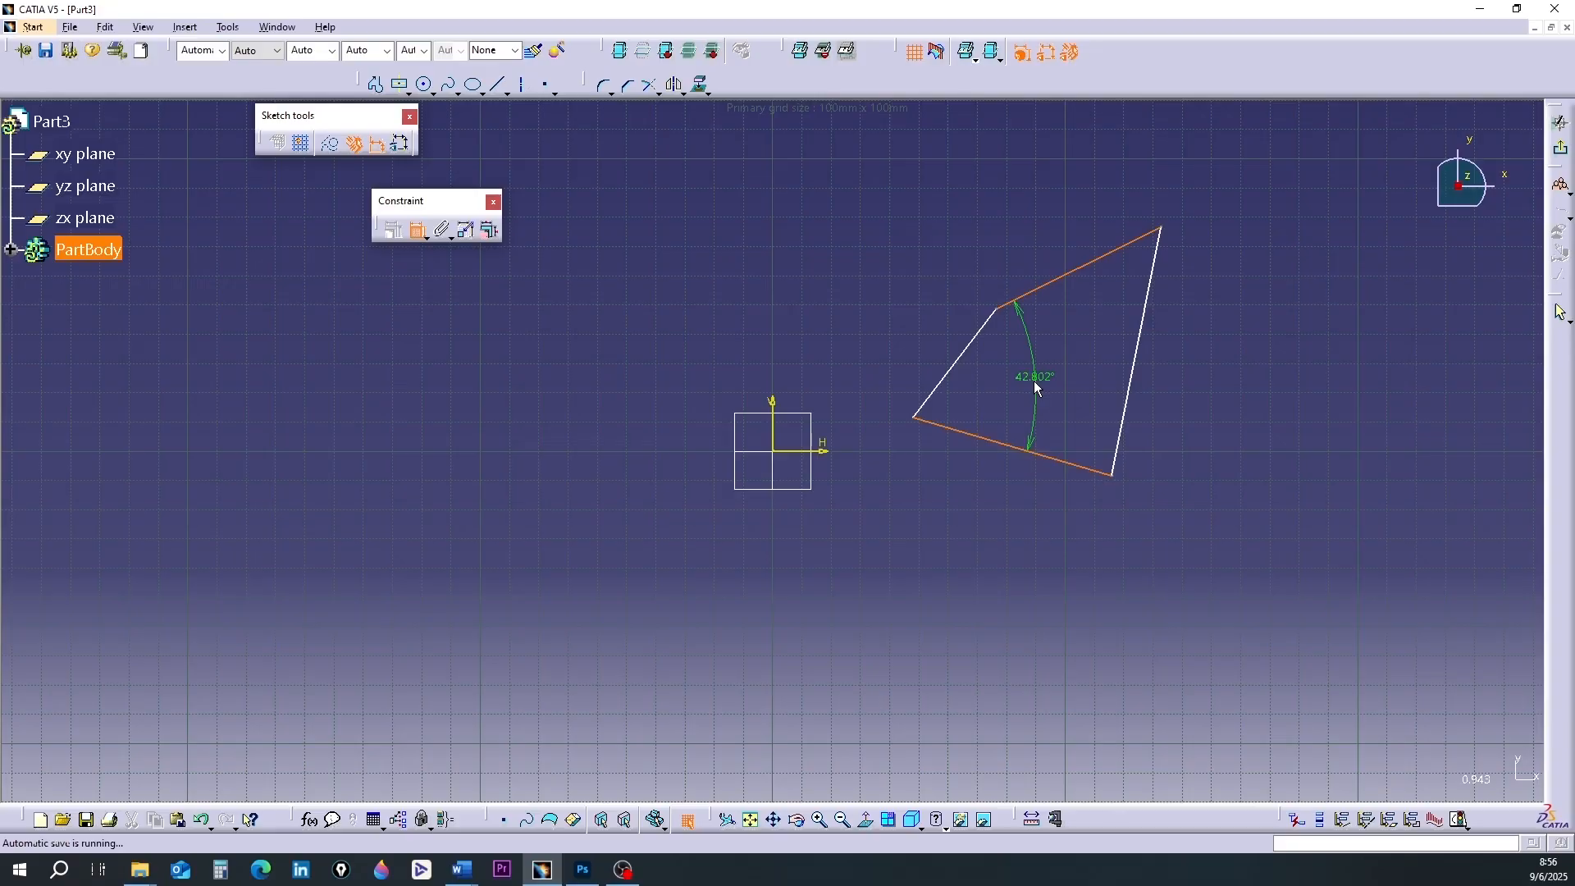
pyautogui.rightClick(1036, 388)
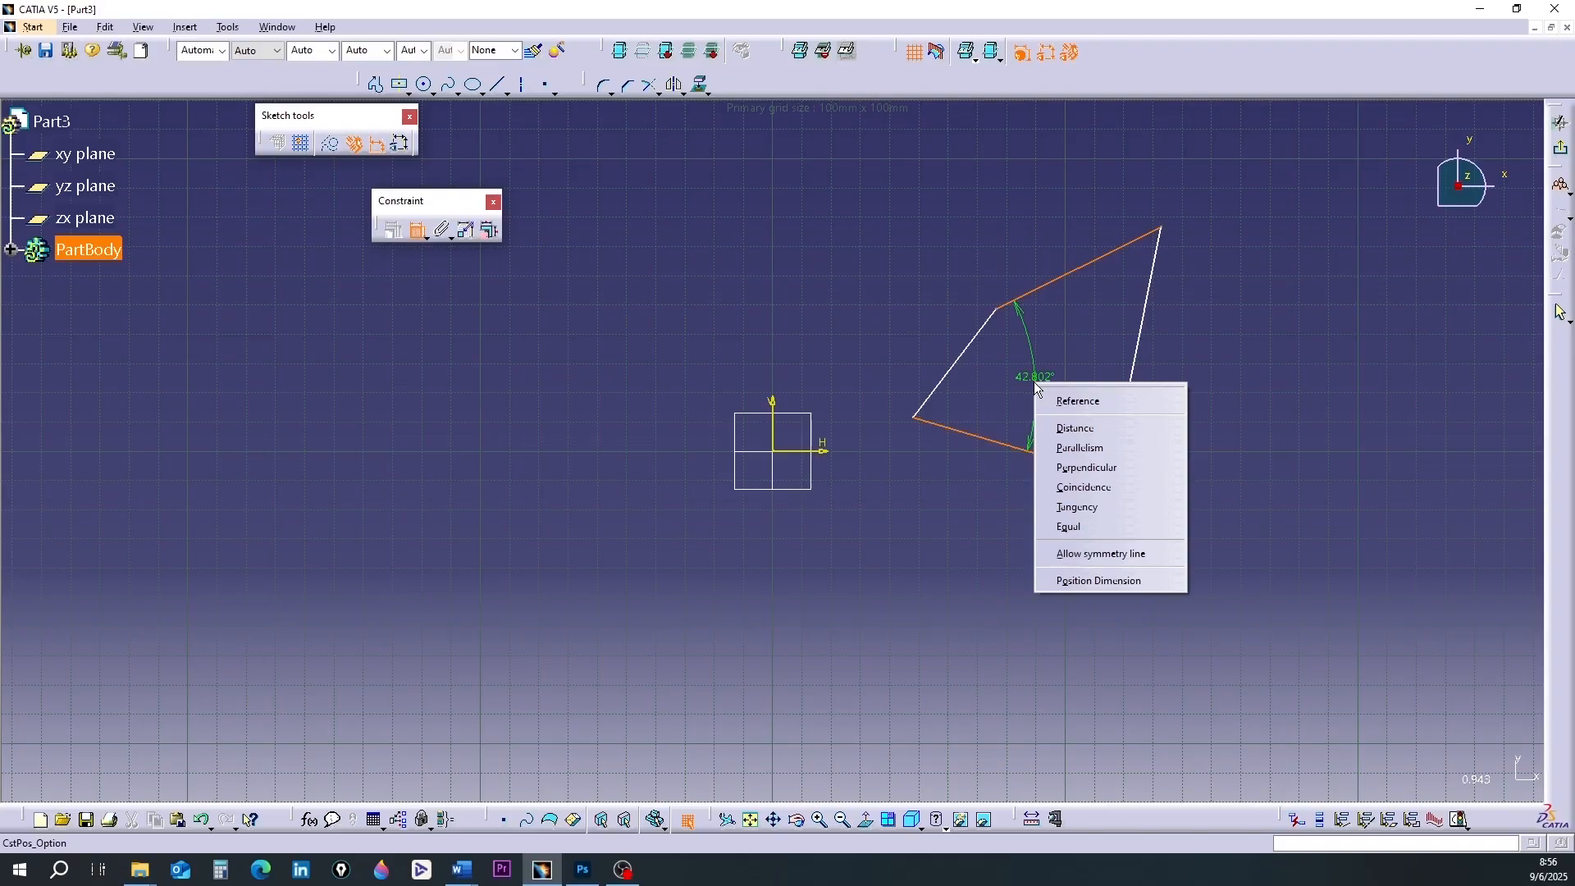
pyautogui.click(1069, 534)
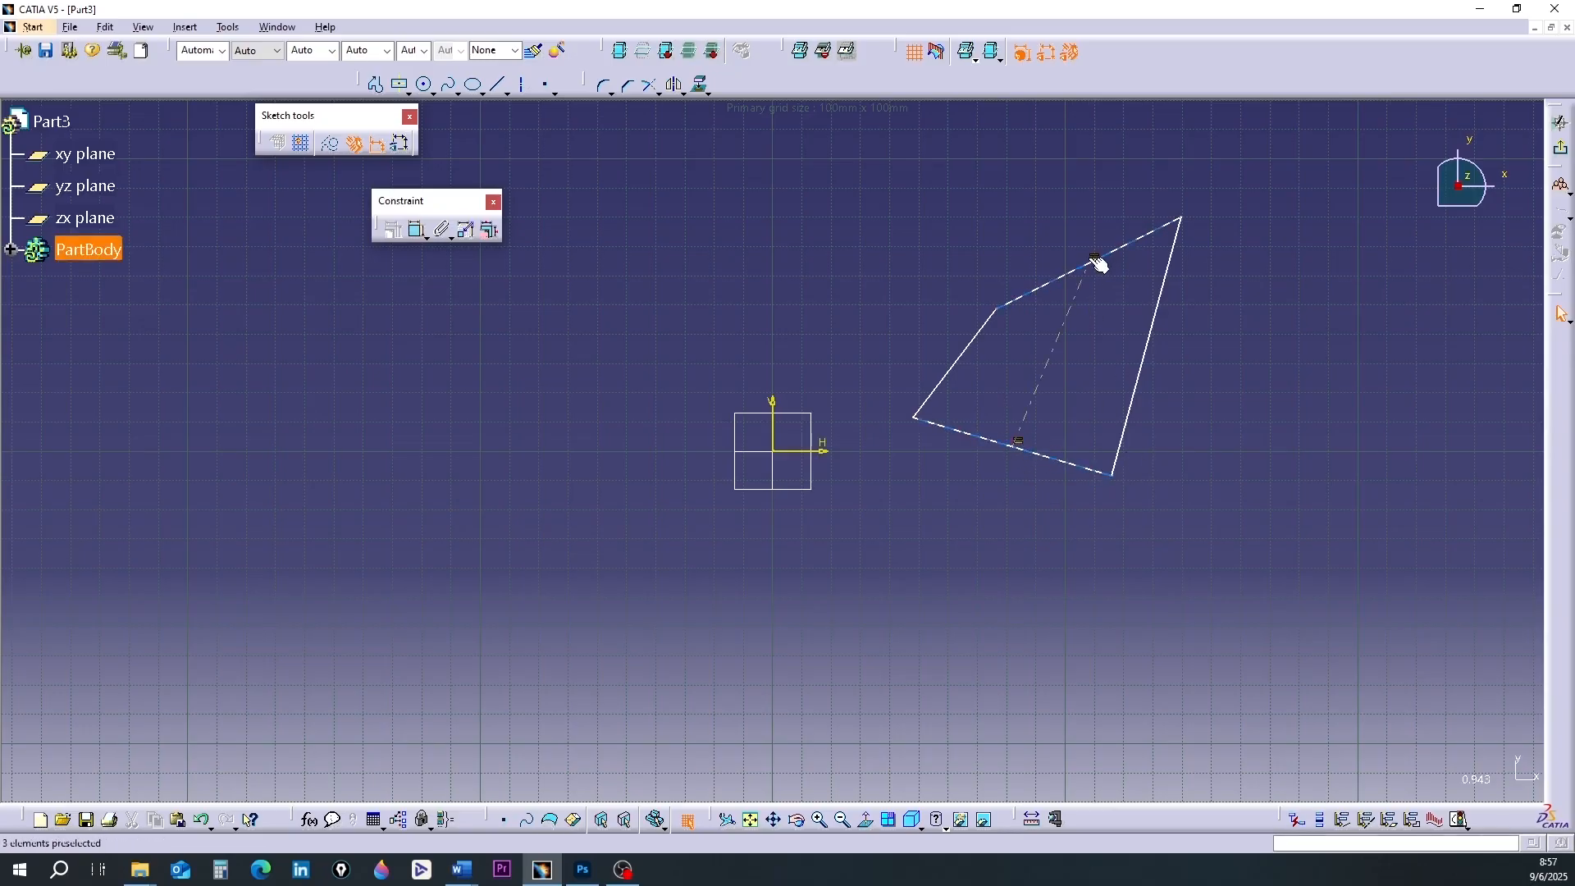
# Try an Equal constraint between the quadrilateral's left and right sides, and apply Parallelism to them instead.
pyautogui.click(418, 233)
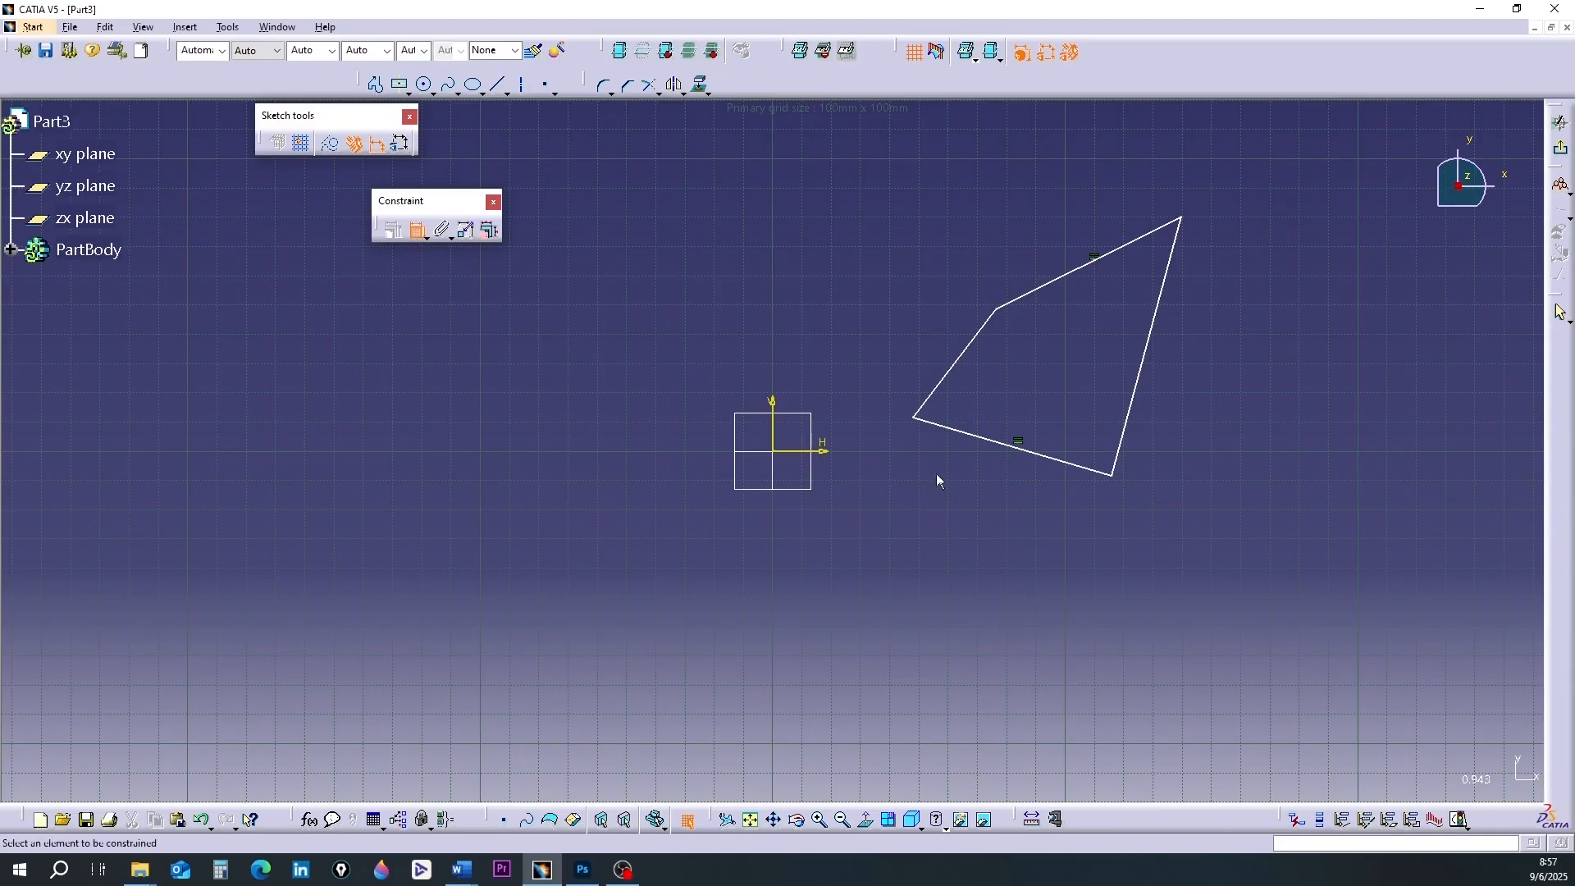
pyautogui.click(948, 376)
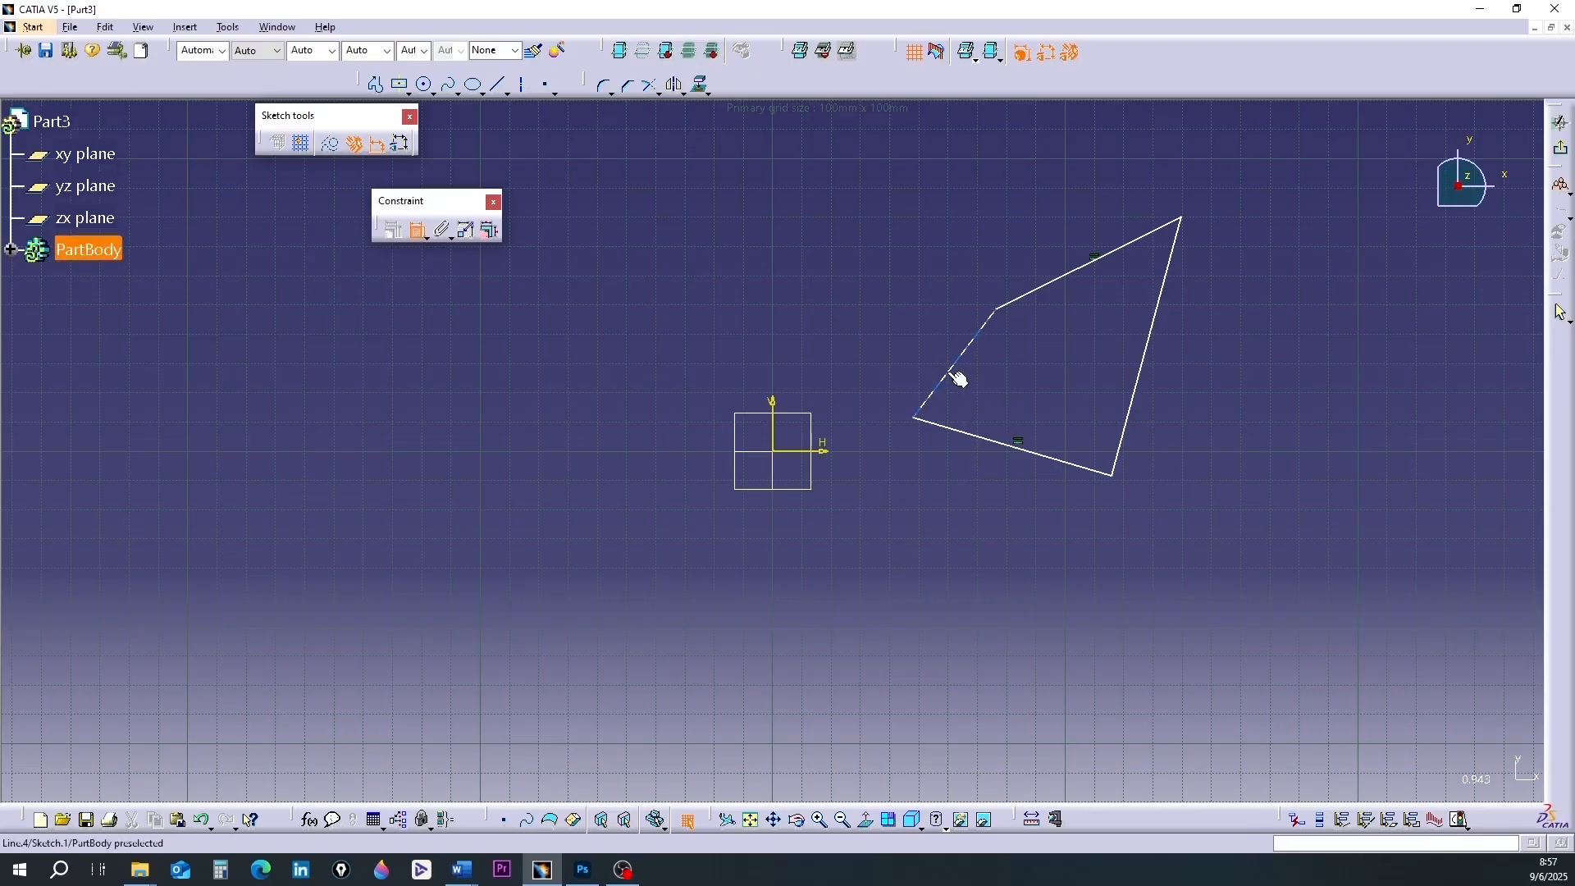
pyautogui.click(1123, 444)
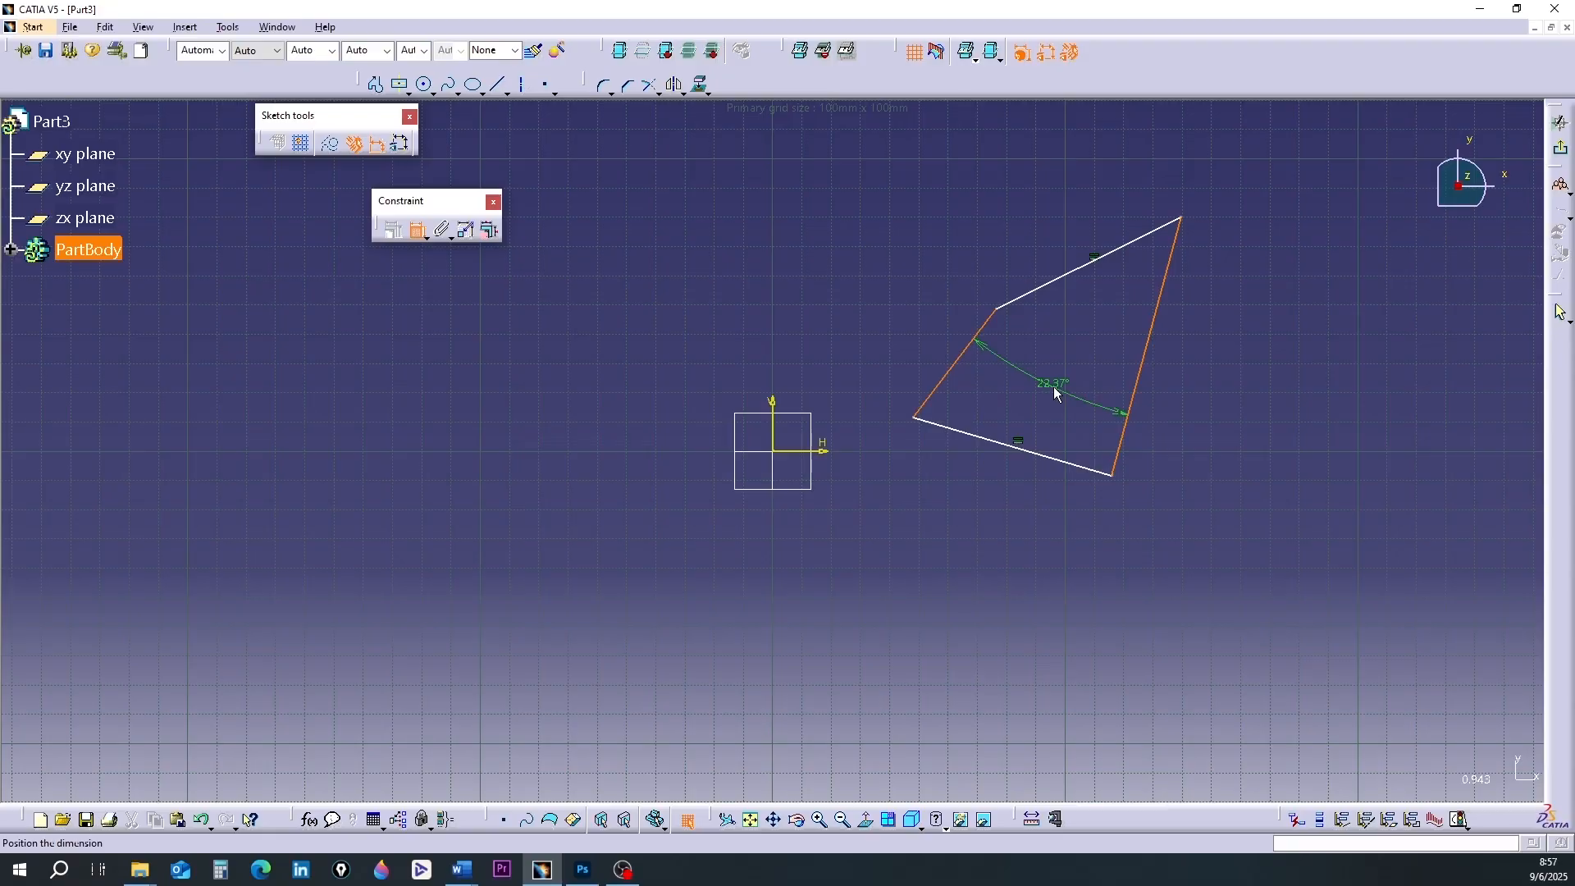
pyautogui.rightClick(1057, 395)
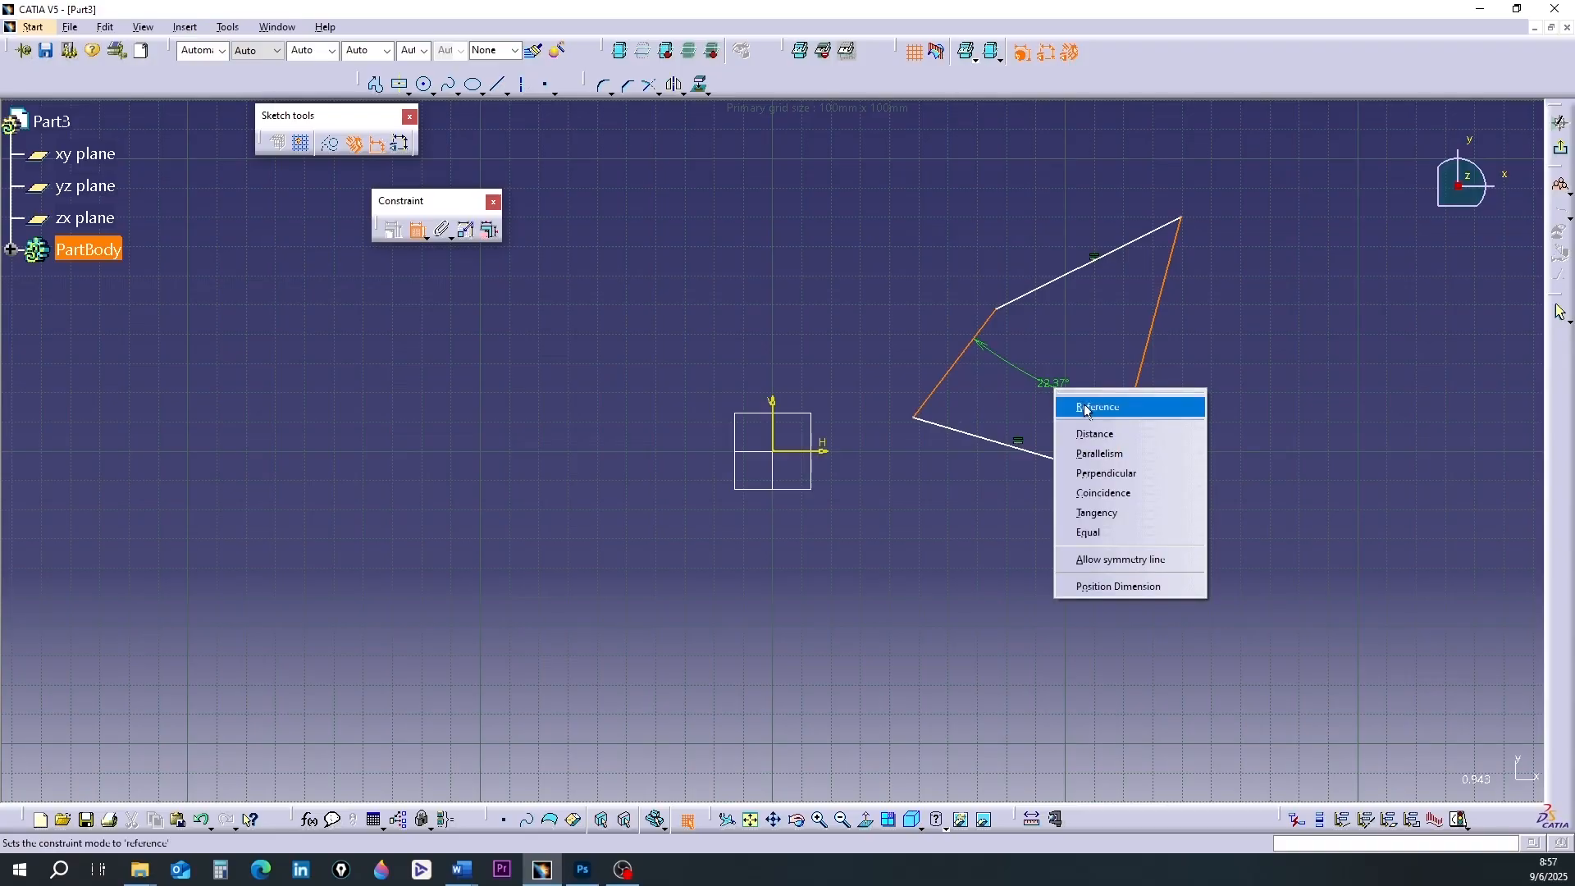
pyautogui.click(1121, 534)
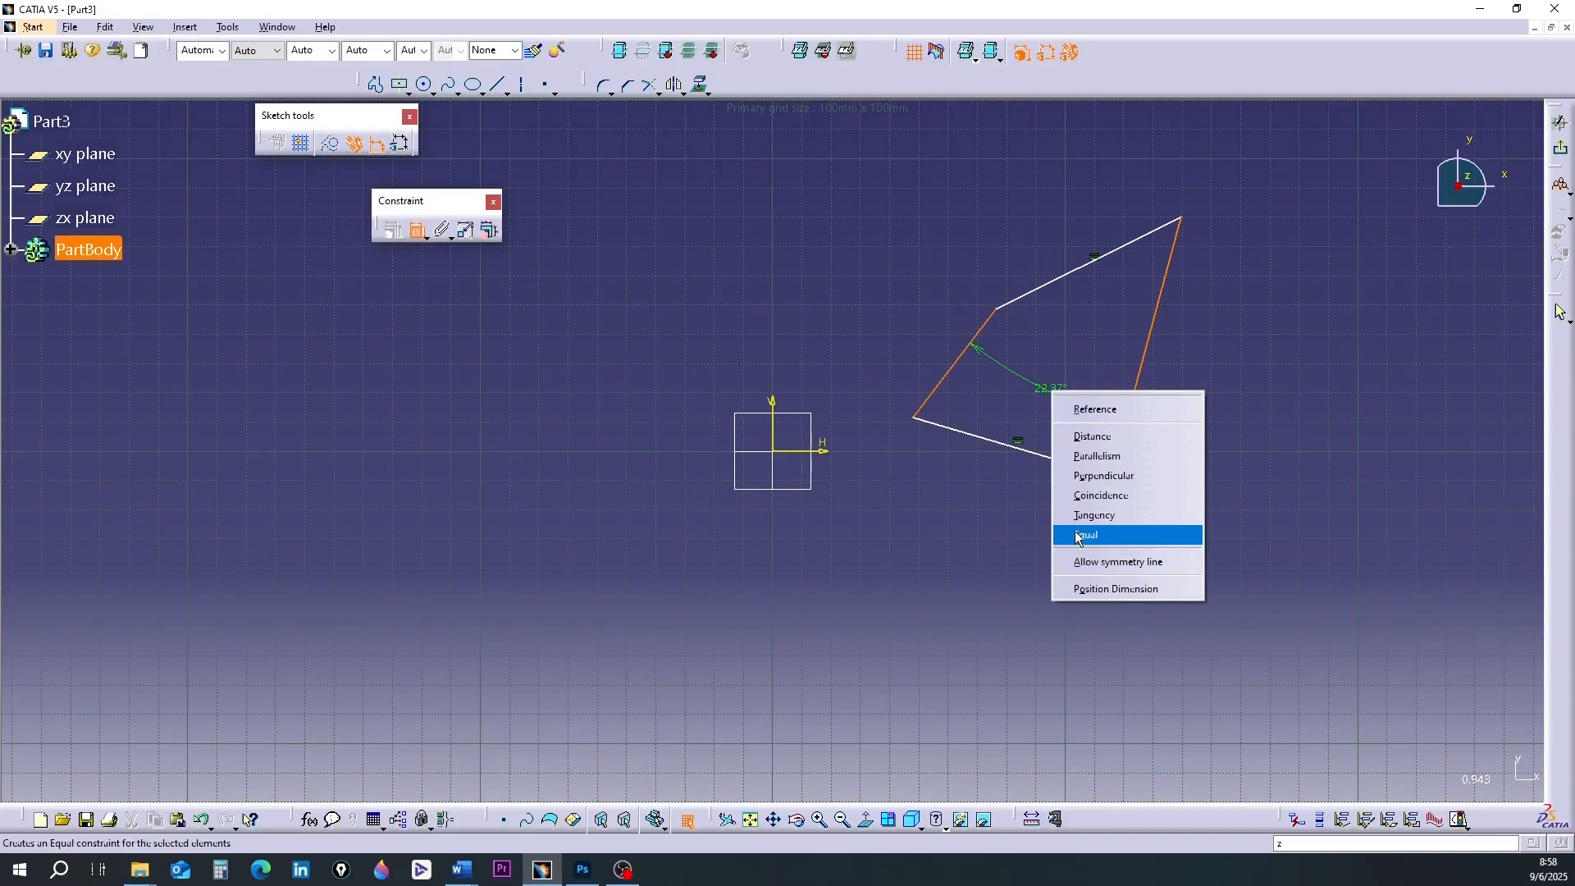
pyautogui.click(1091, 456)
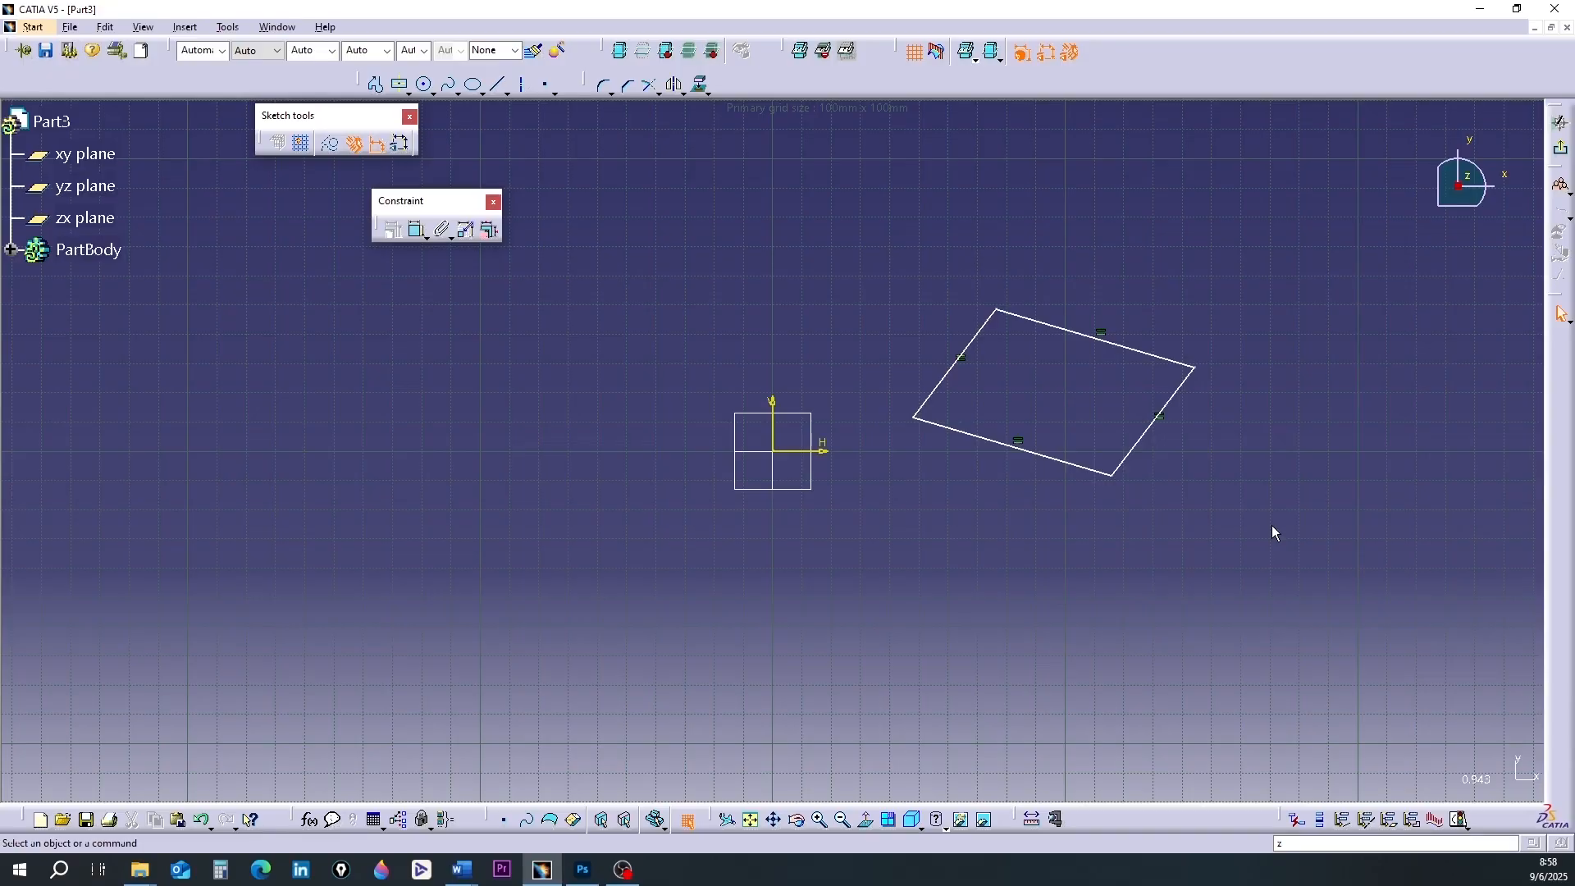
# Dimension the angle between the parallelogram's lower and left sides and set it to 90 degrees.
pyautogui.click(421, 232)
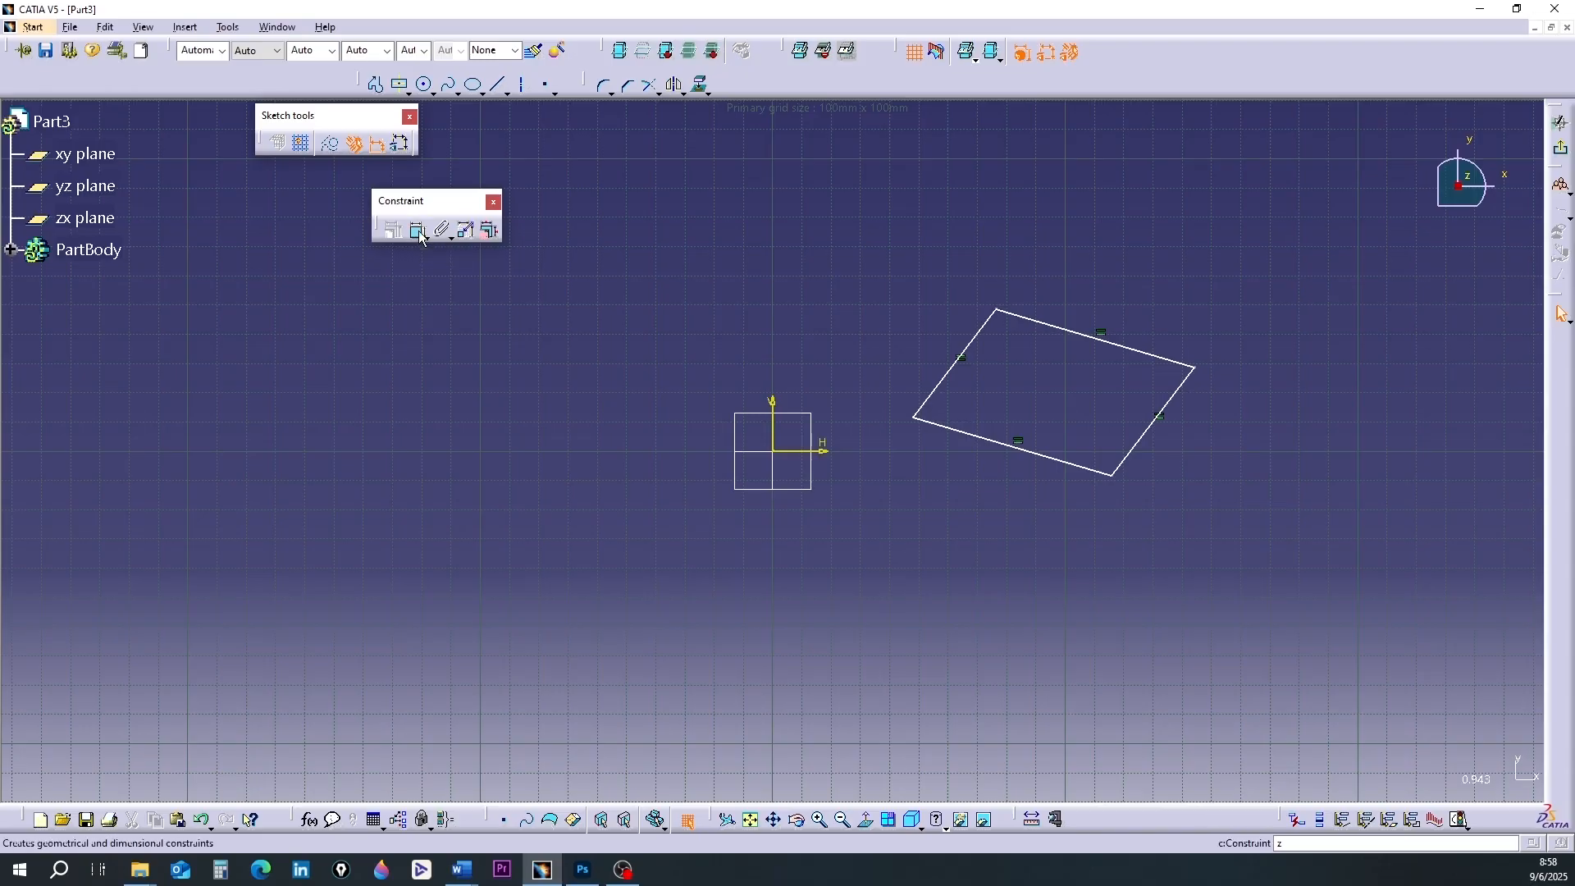
pyautogui.click(958, 433)
pyautogui.click(942, 392)
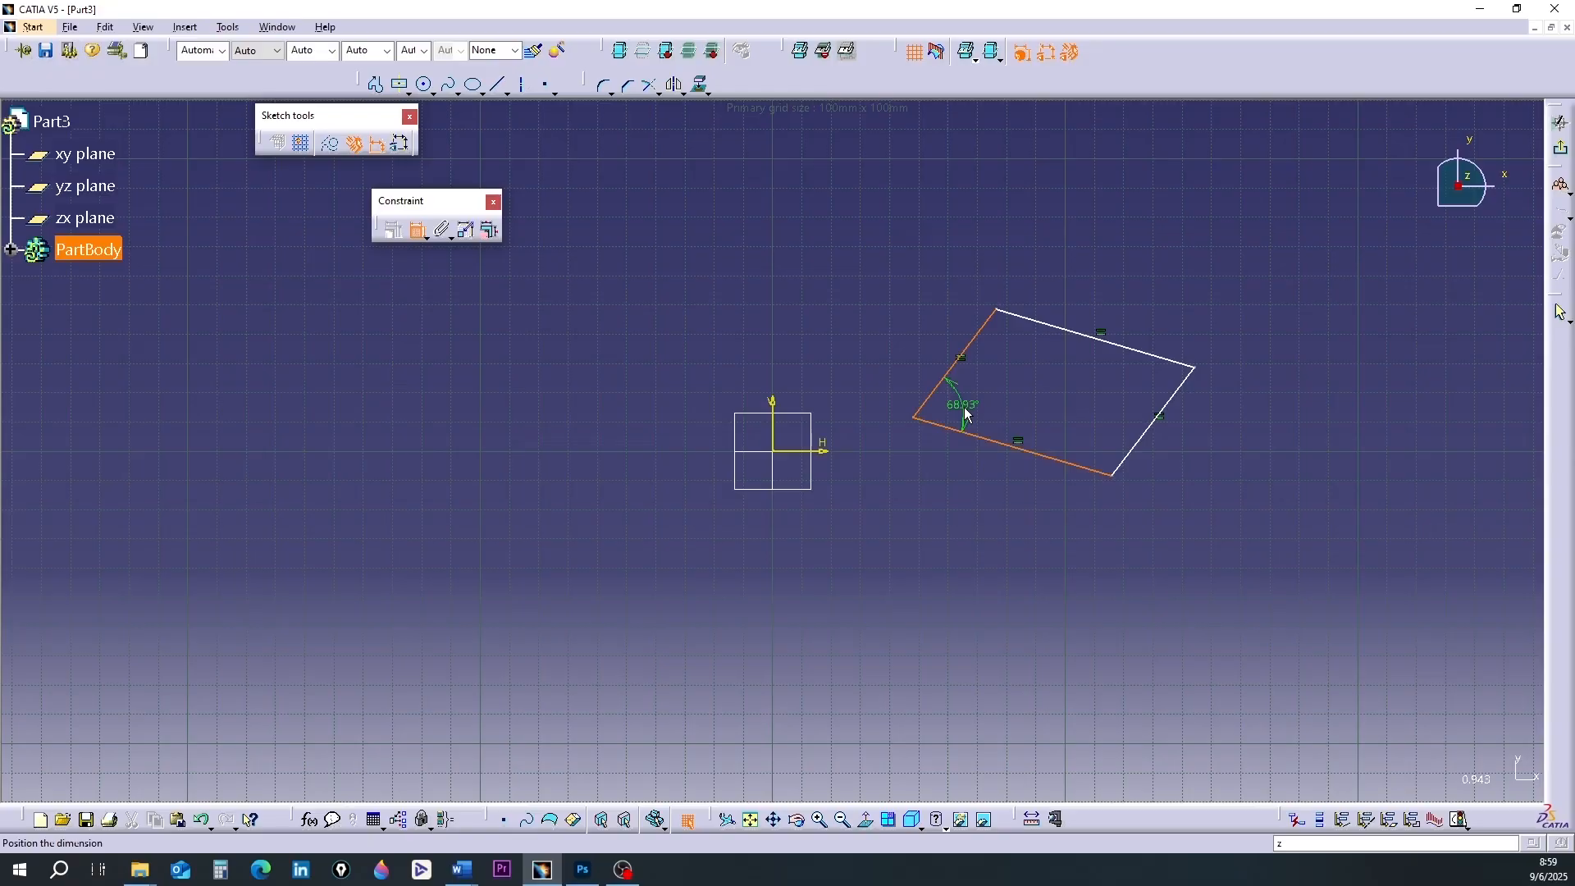
pyautogui.click(968, 417)
pyautogui.doubleClick(966, 405)
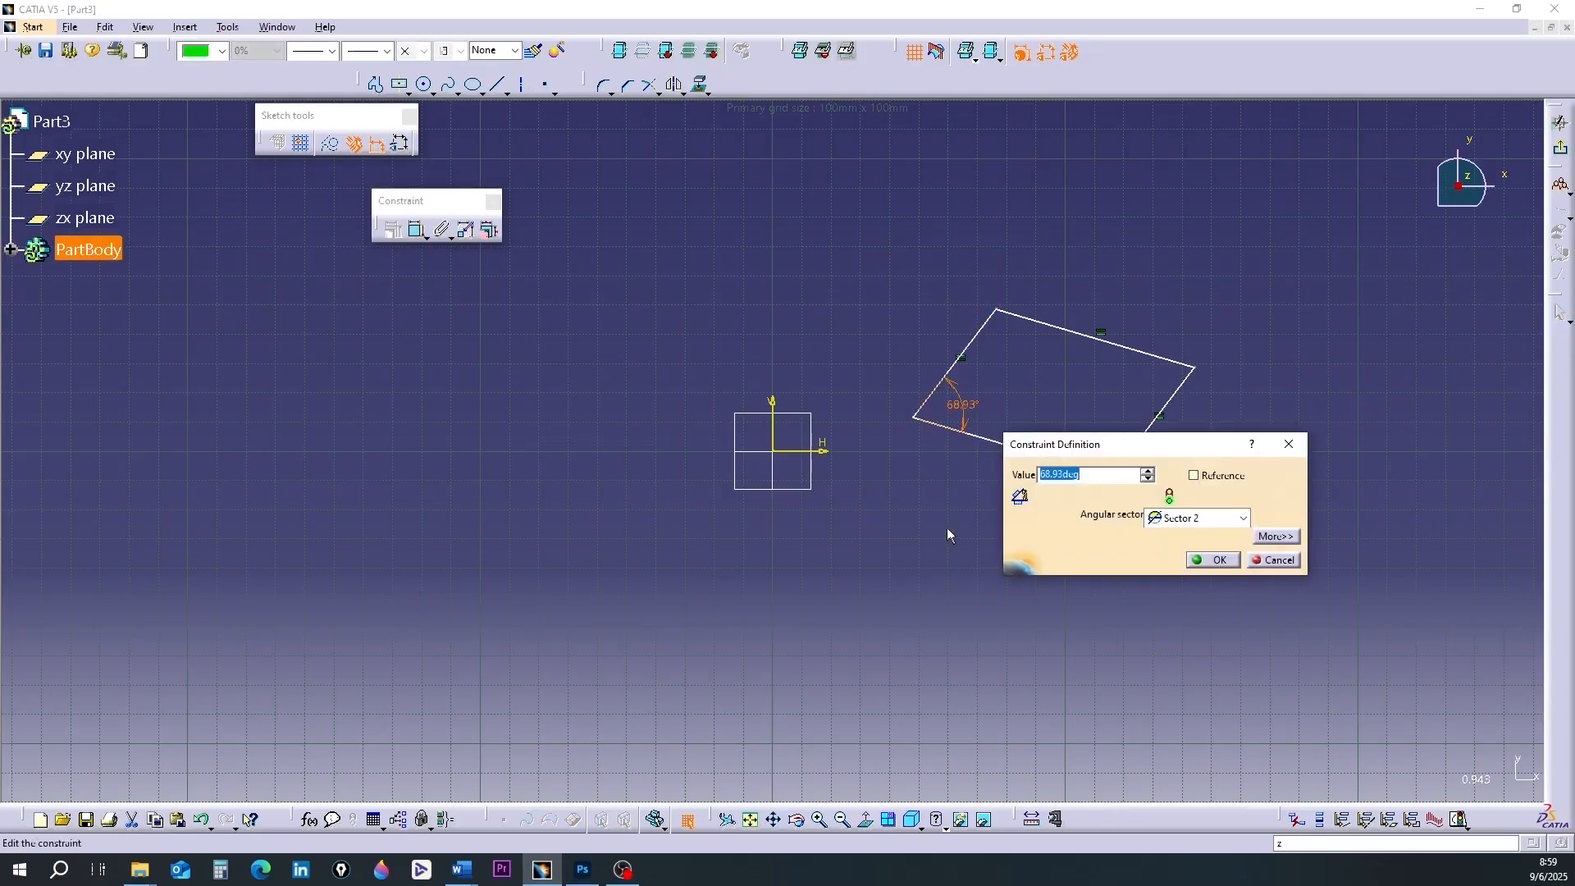
pyautogui.write('90')
pyautogui.click(1208, 559)
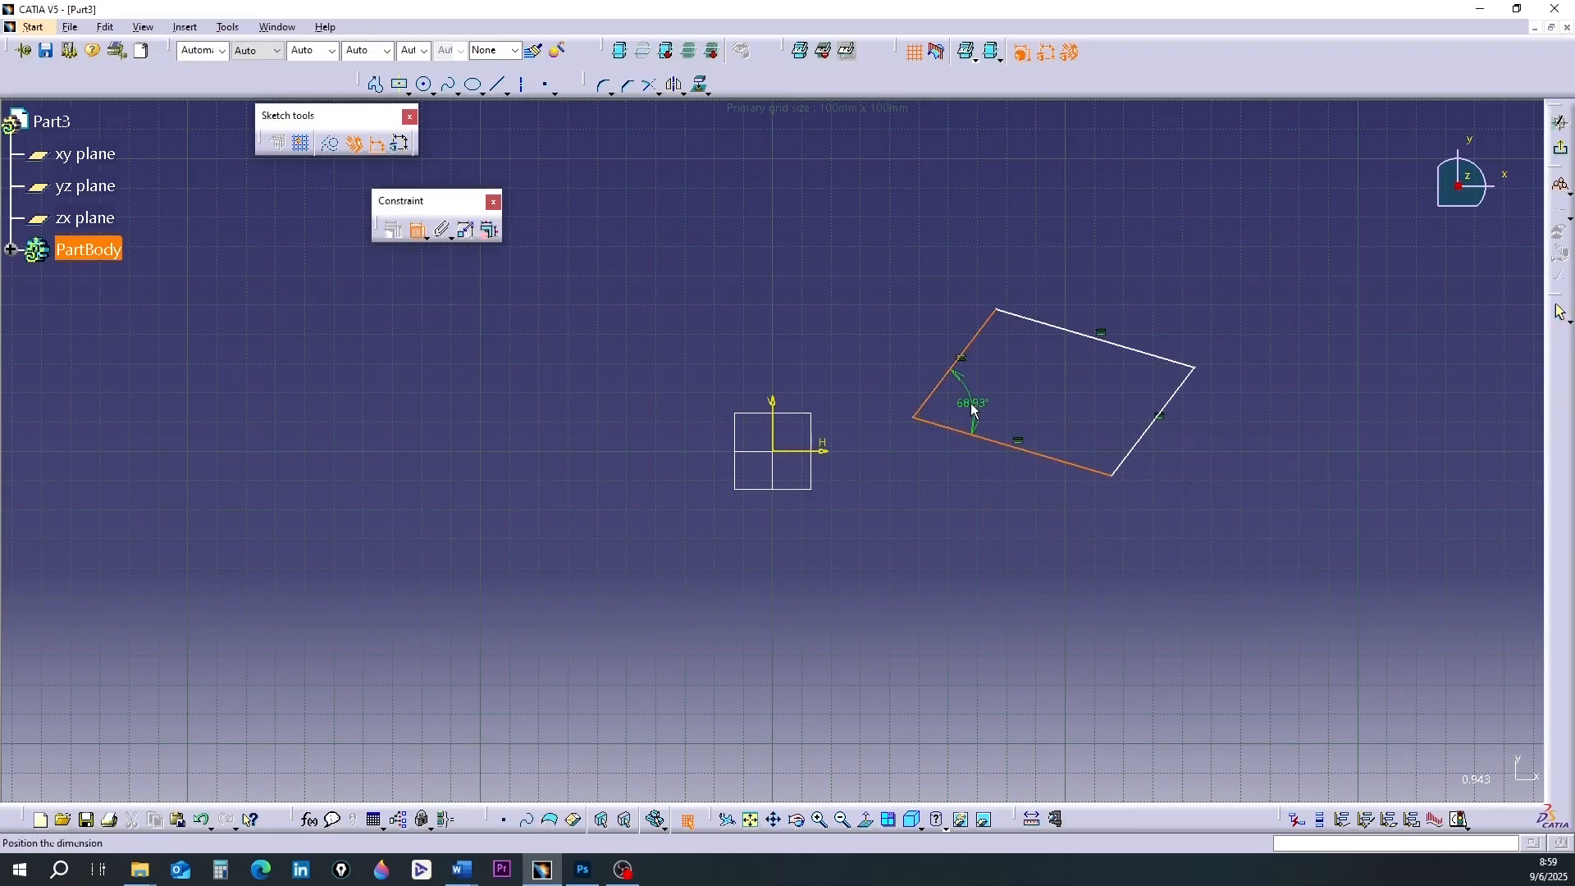
# Constrain the parallelogram's lower and left sides as Perpendicular.
pyautogui.rightClick(974, 411)
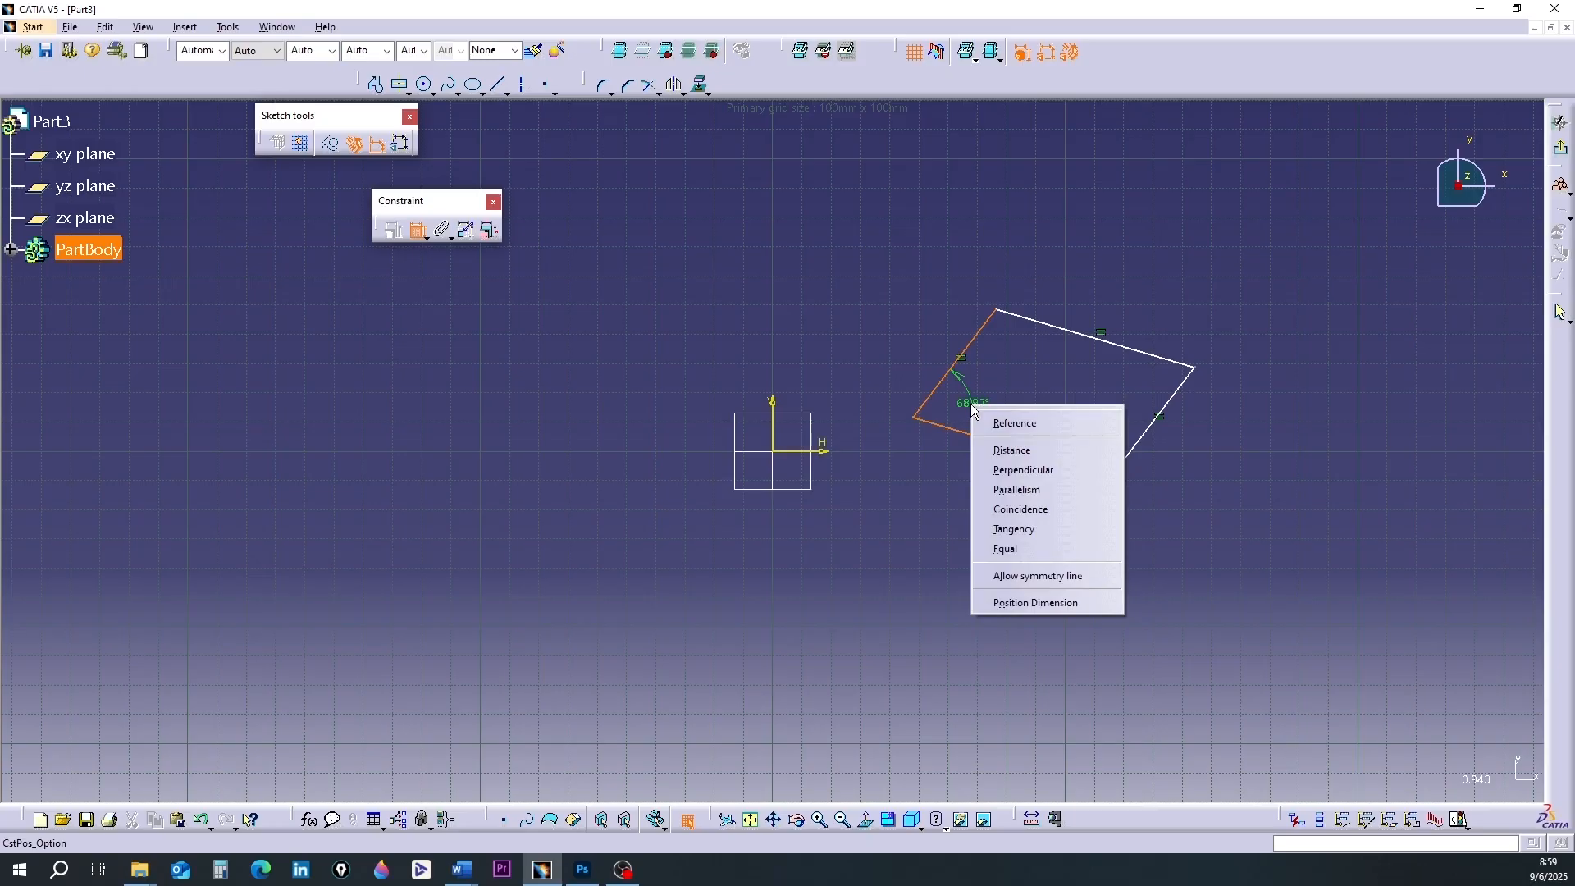
pyautogui.click(1010, 475)
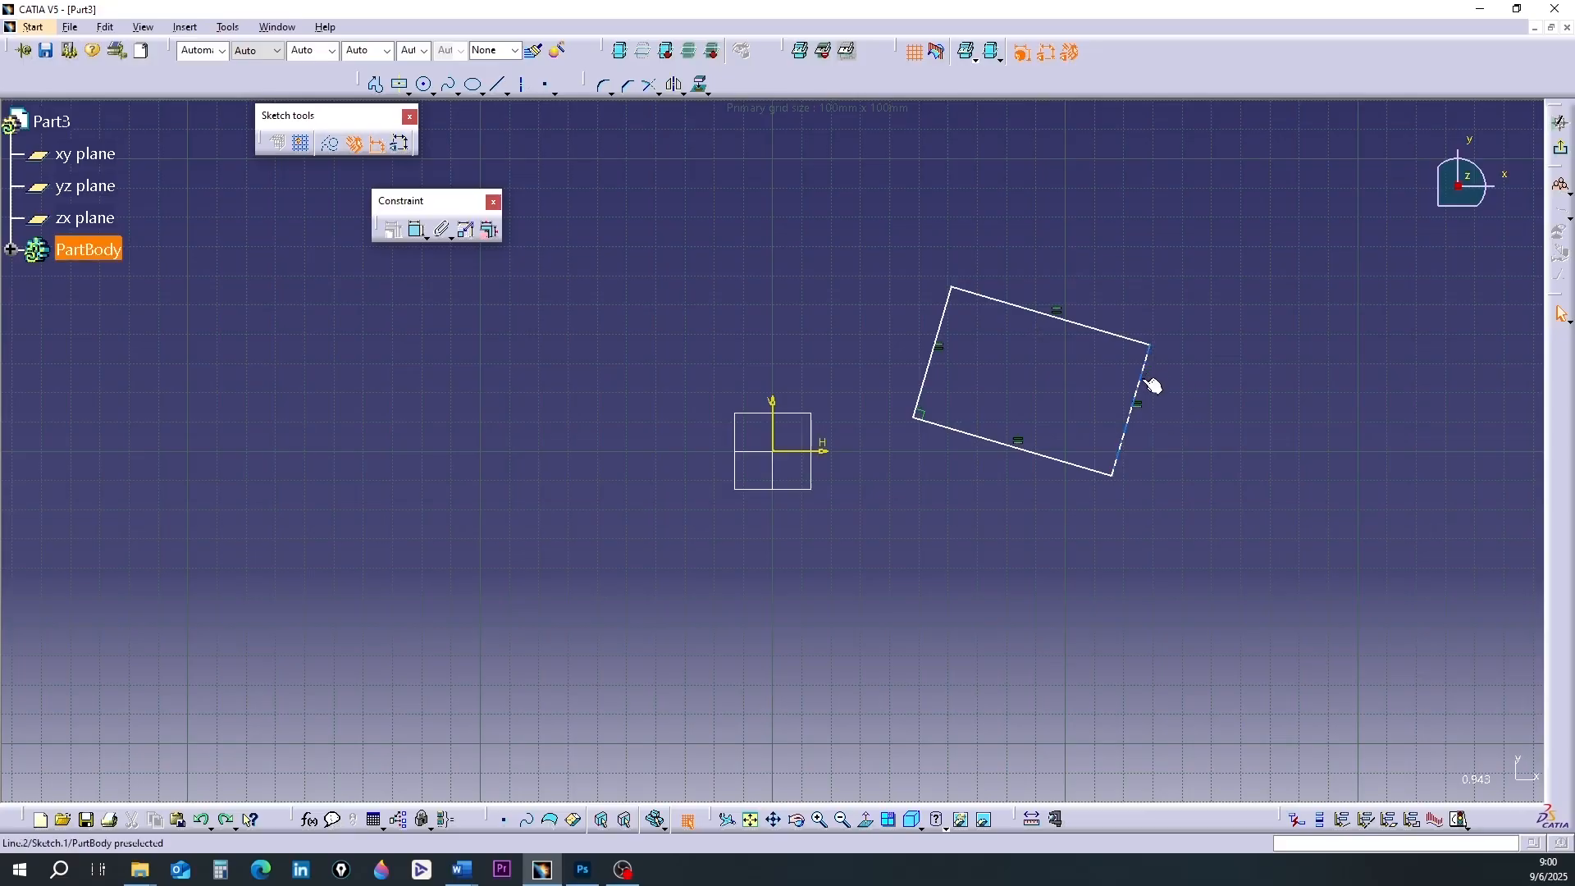
# Apply a Horizontal constraint to the upper side of the tilted rectangle.
pyautogui.click(418, 230)
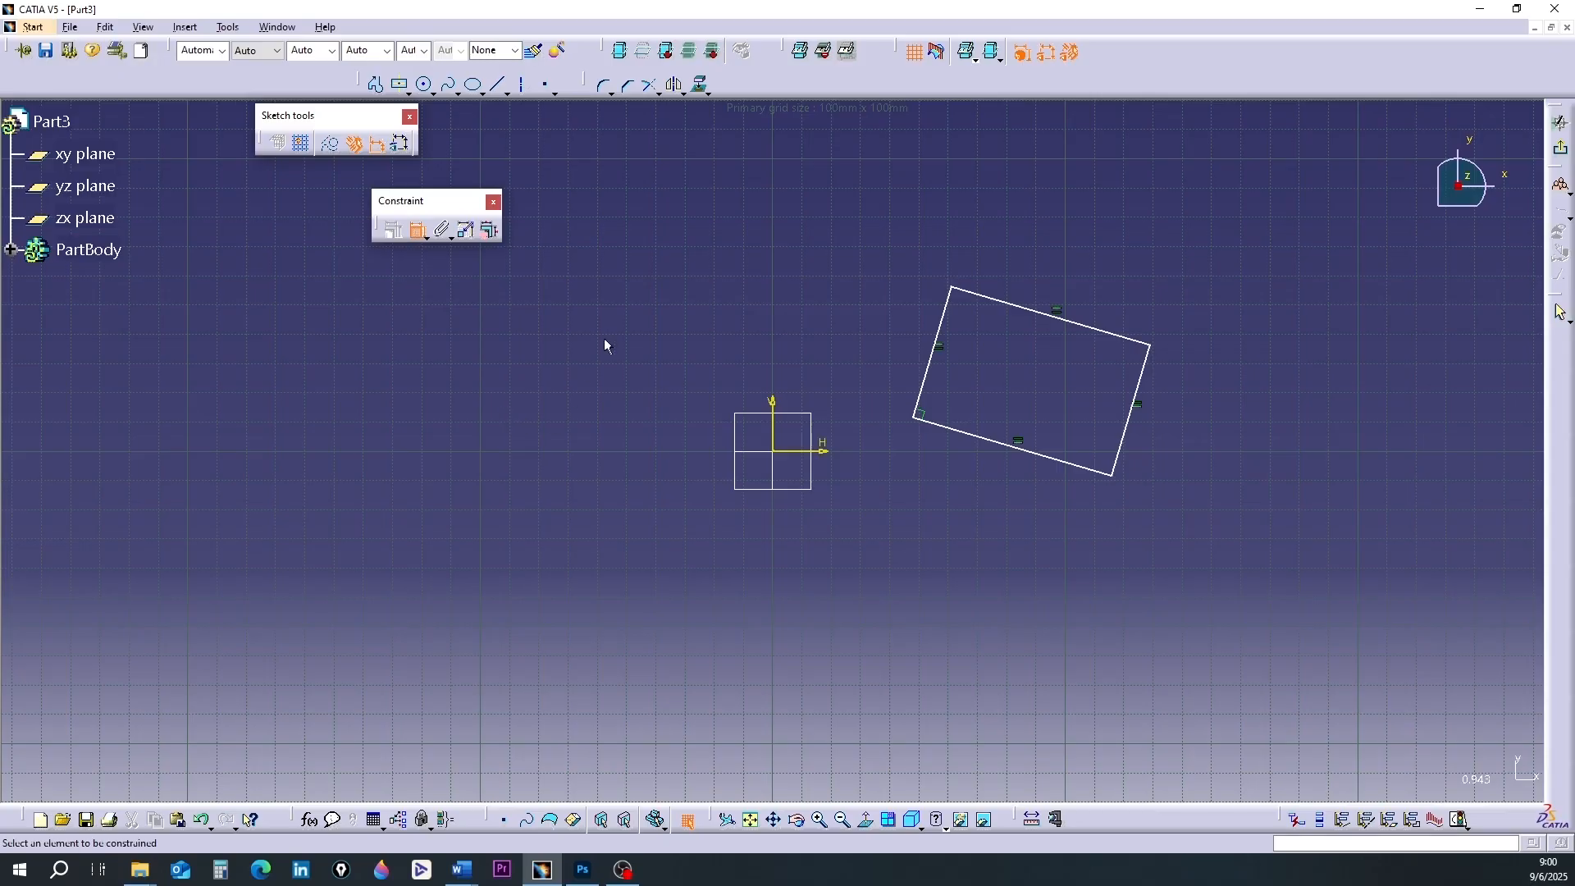
pyautogui.click(1071, 321)
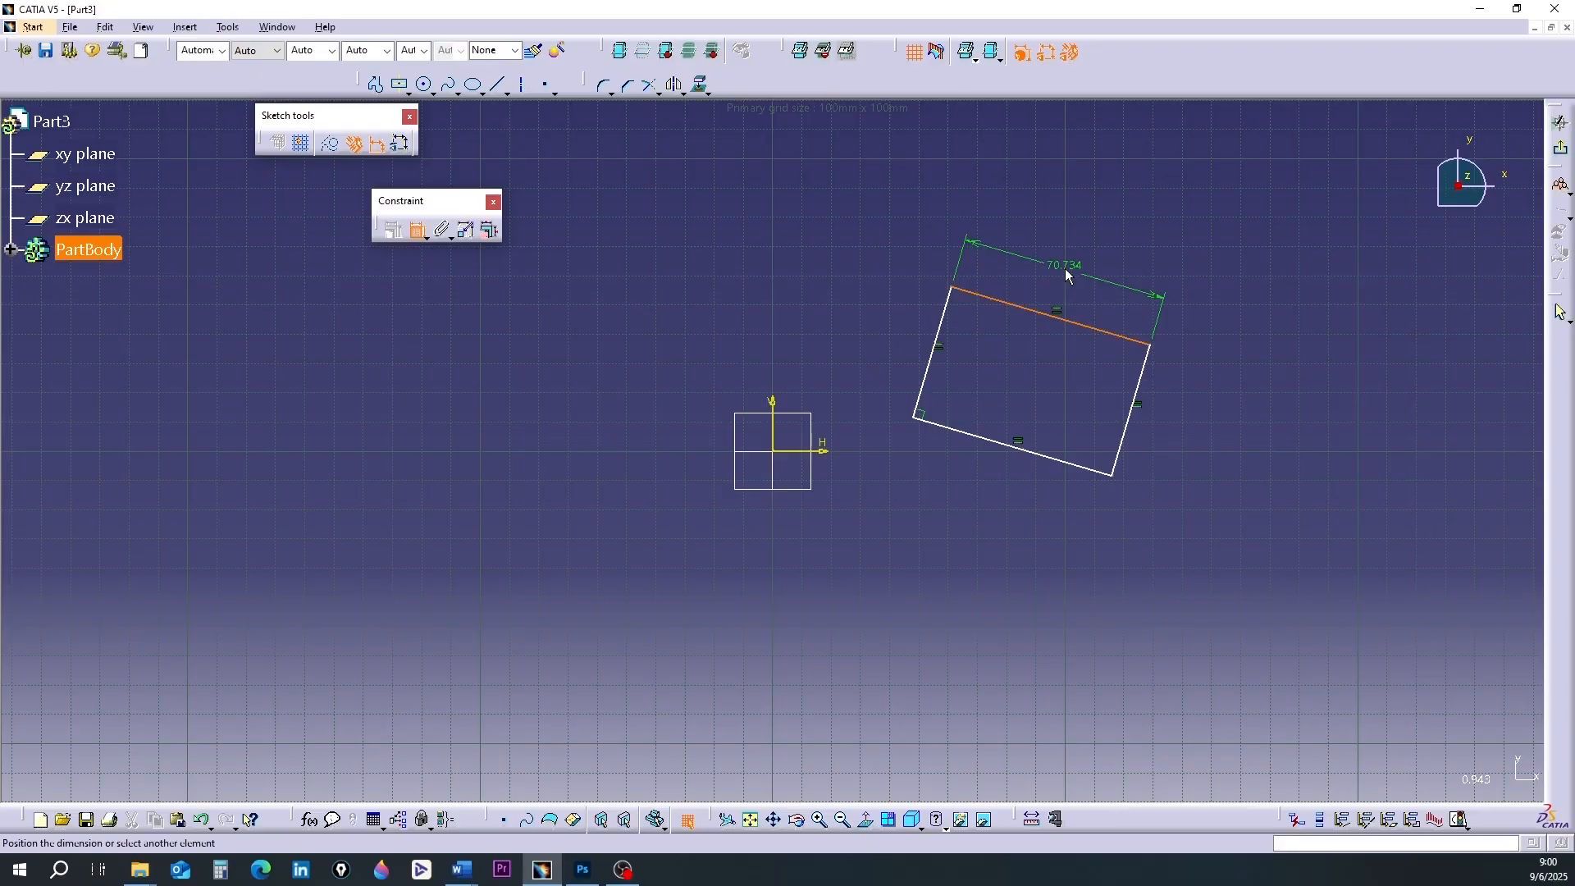
pyautogui.rightClick(1069, 276)
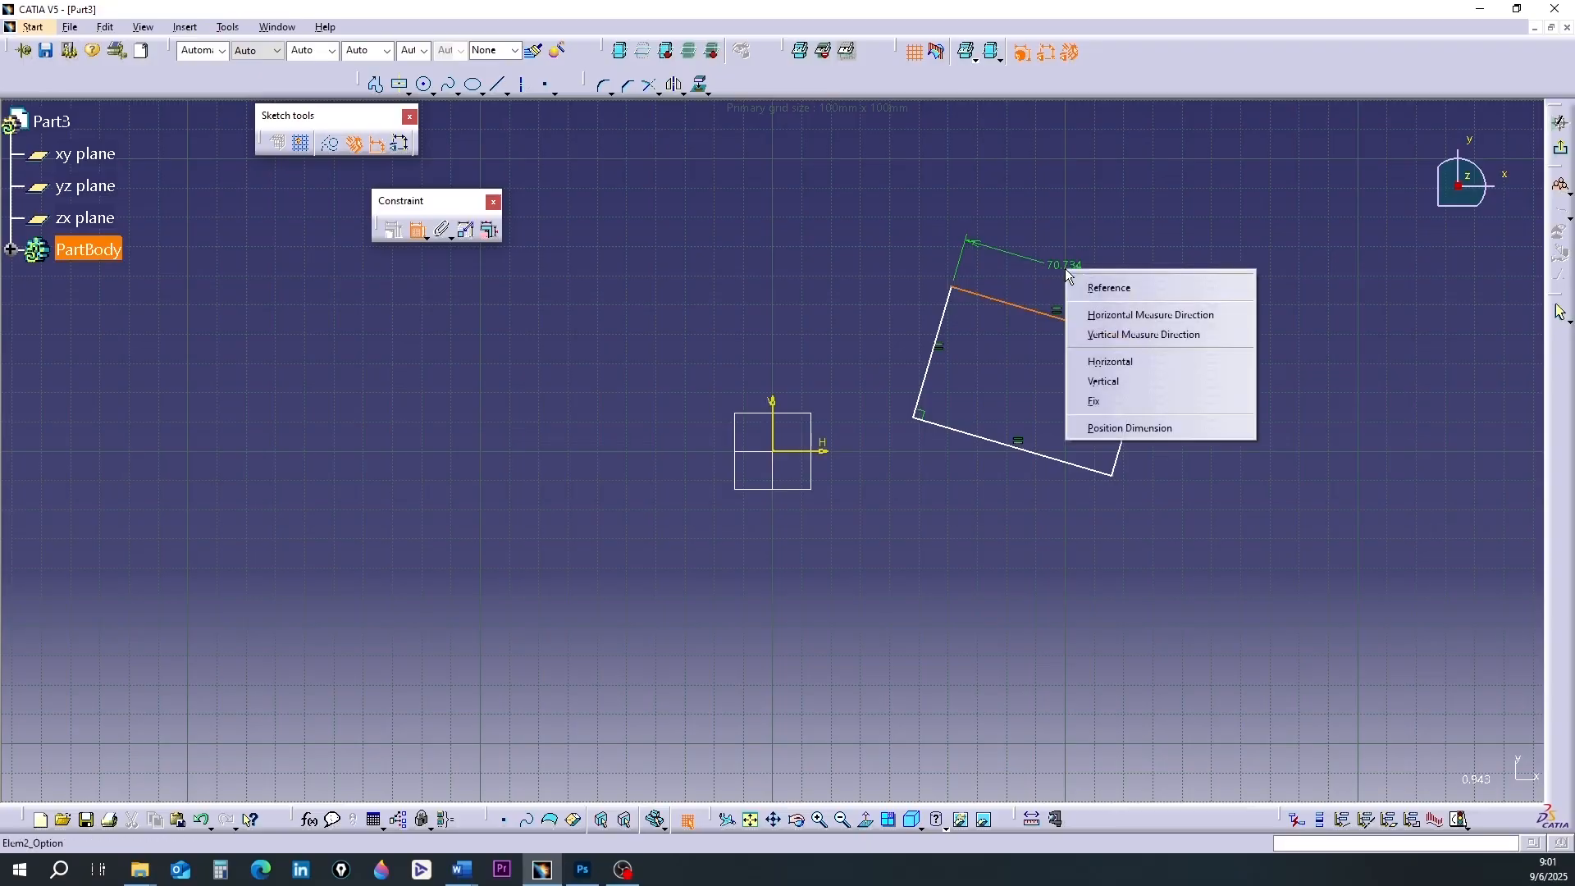
pyautogui.click(1121, 367)
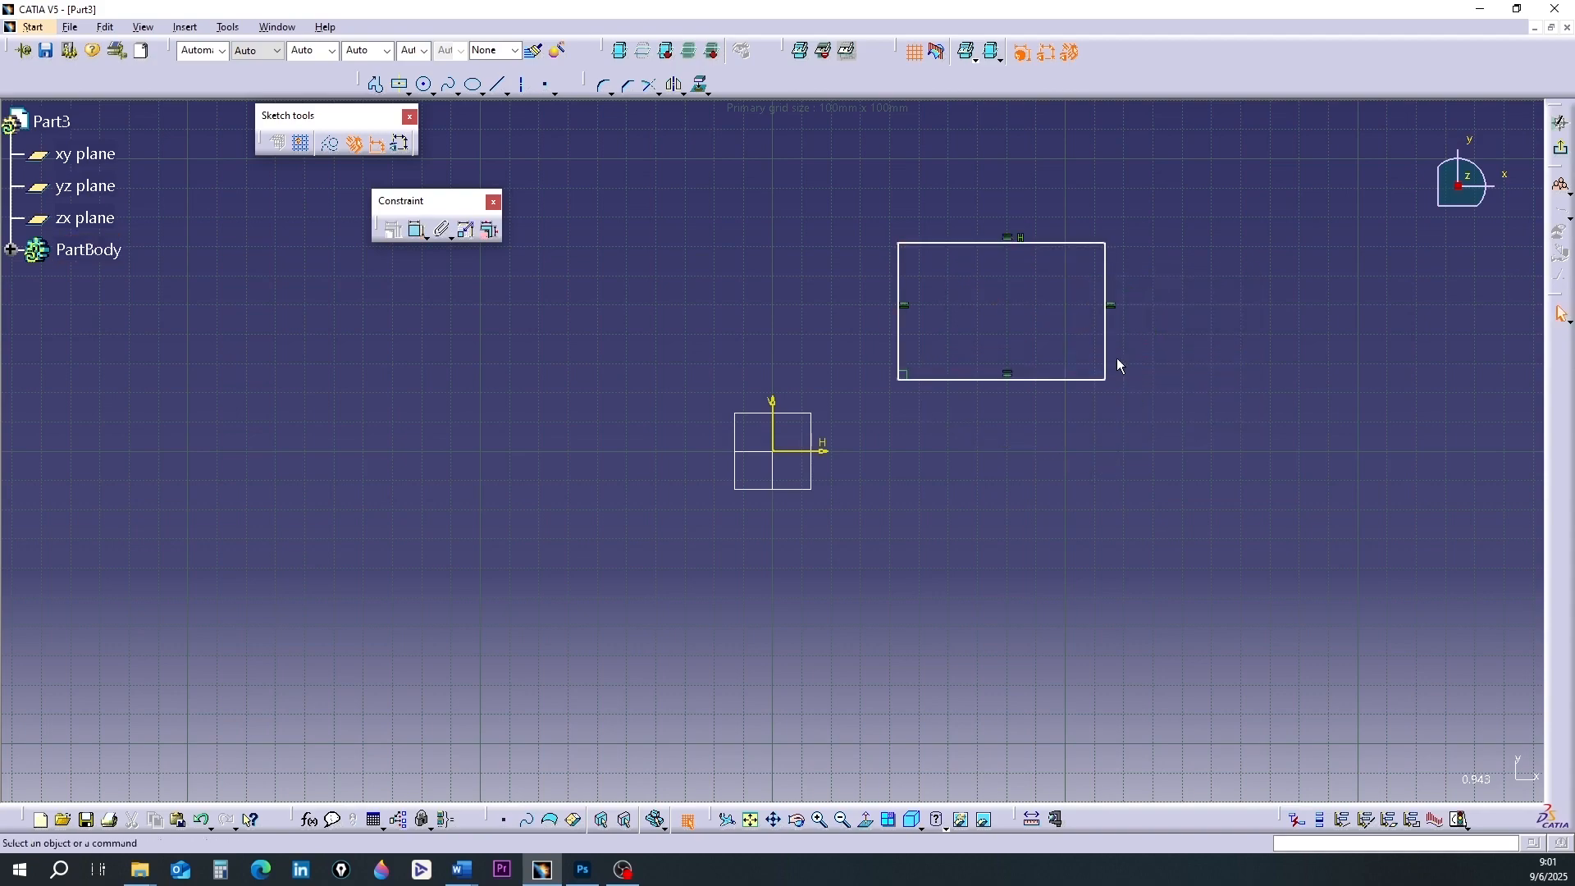